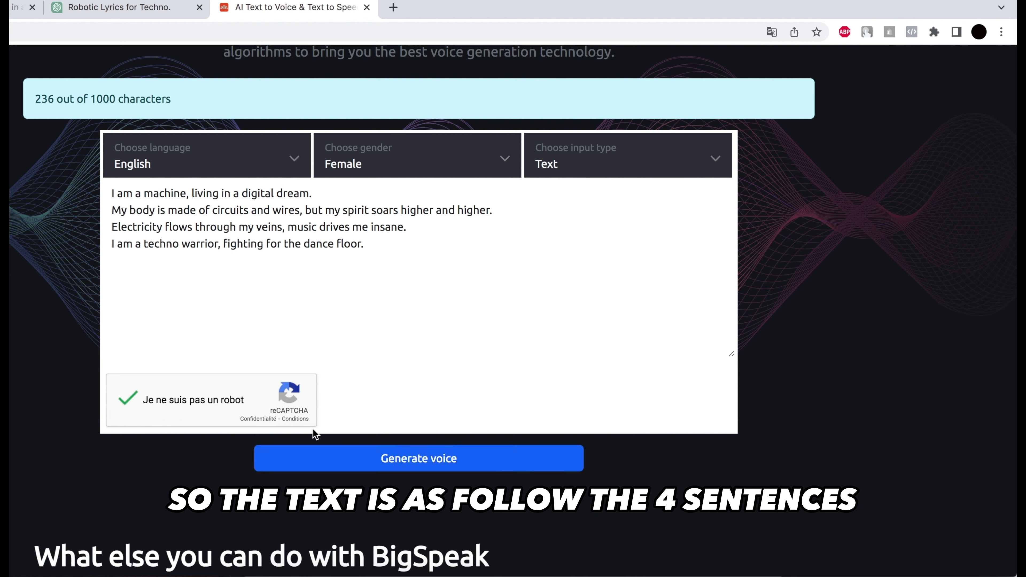
- Generate an English female voice from the four lines of techno lyrics in BigSpeak
{"action": "left_click", "coordinate": [405, 468]}
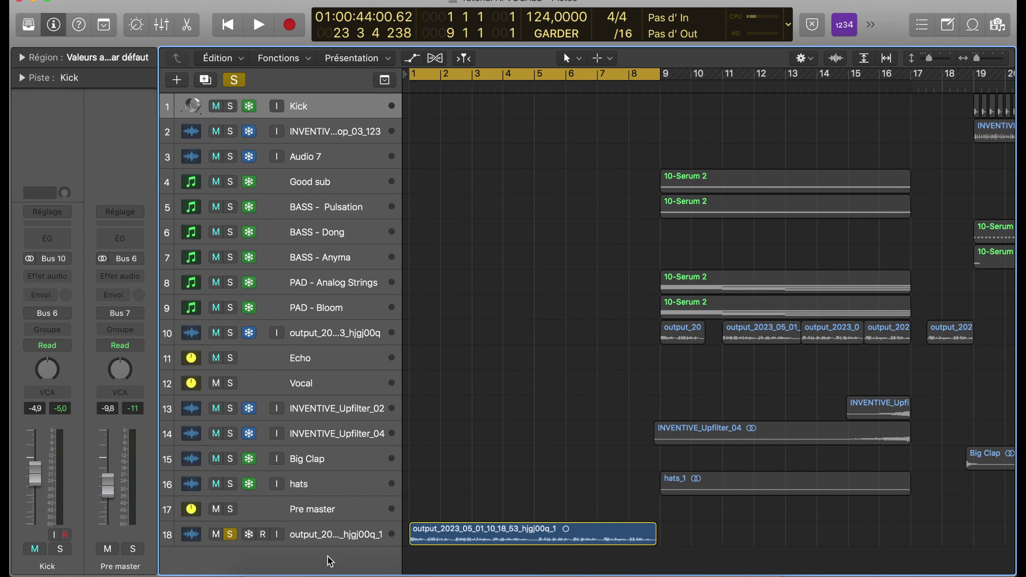
- Switch to Logic Pro, select the raw vocal track 18, and play its vocal over bars 1 to 9
{"action": "left_click", "coordinate": [329, 540]}
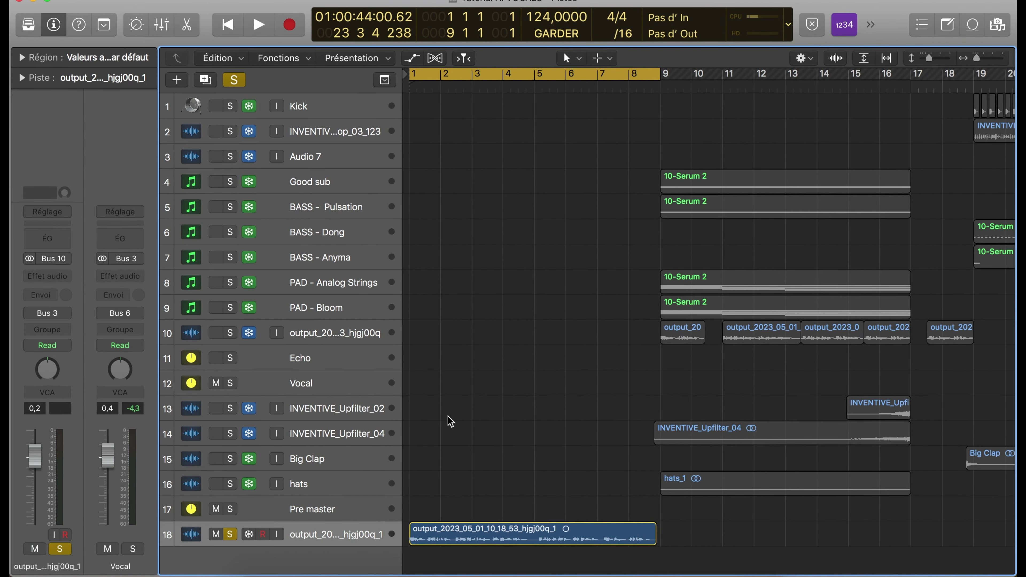
{"action": "key", "text": "space"}
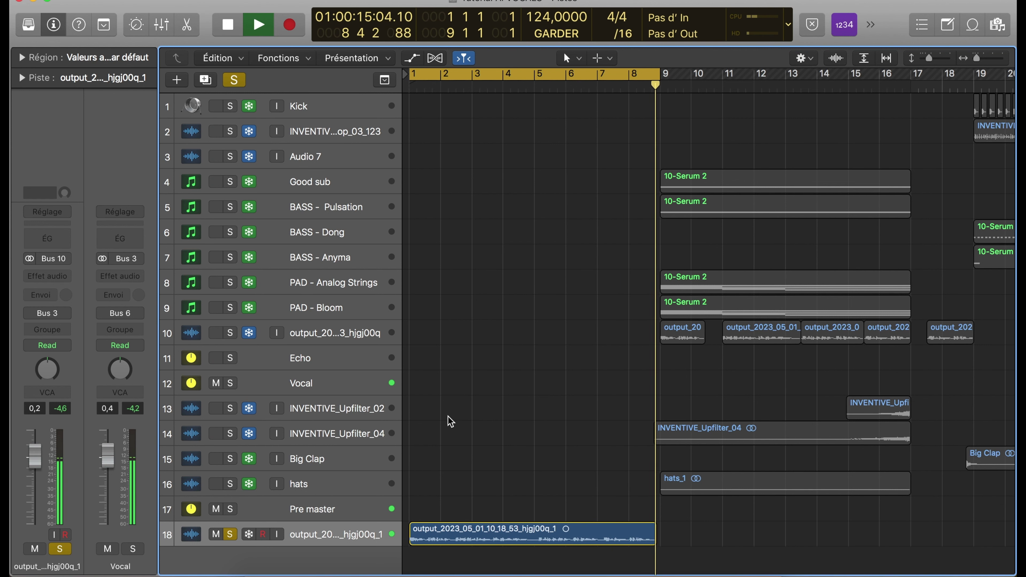
{"action": "key", "text": "space"}
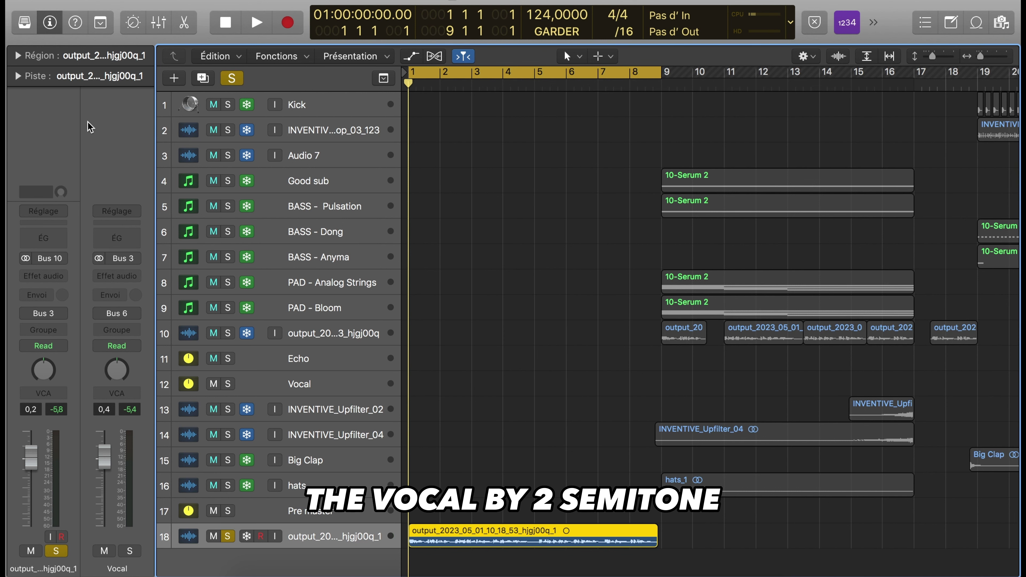
- Transpose the raw vocal region by +2 semitones and listen to the result
{"action": "left_click", "coordinate": [18, 57]}
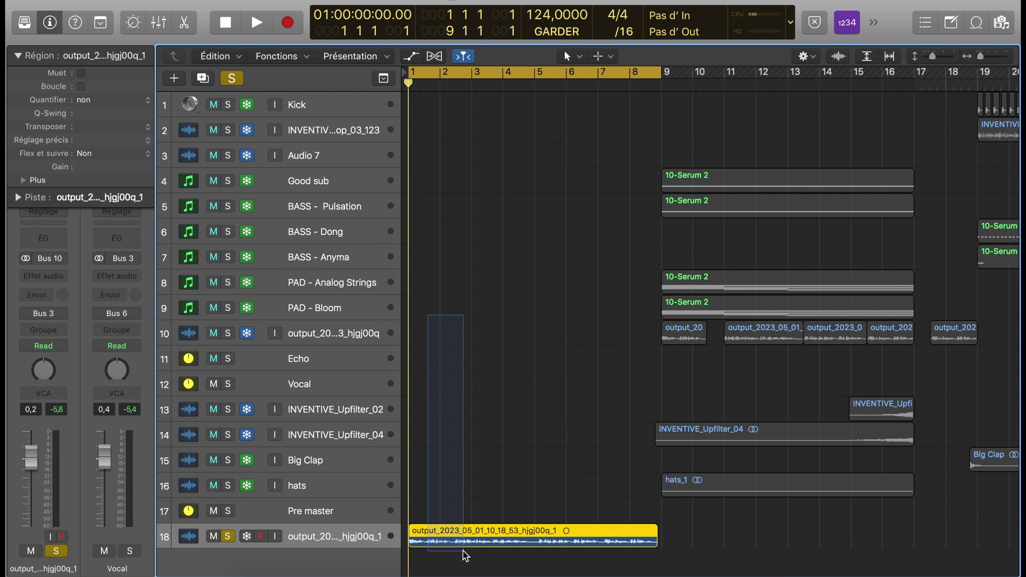
{"action": "key", "text": "space"}
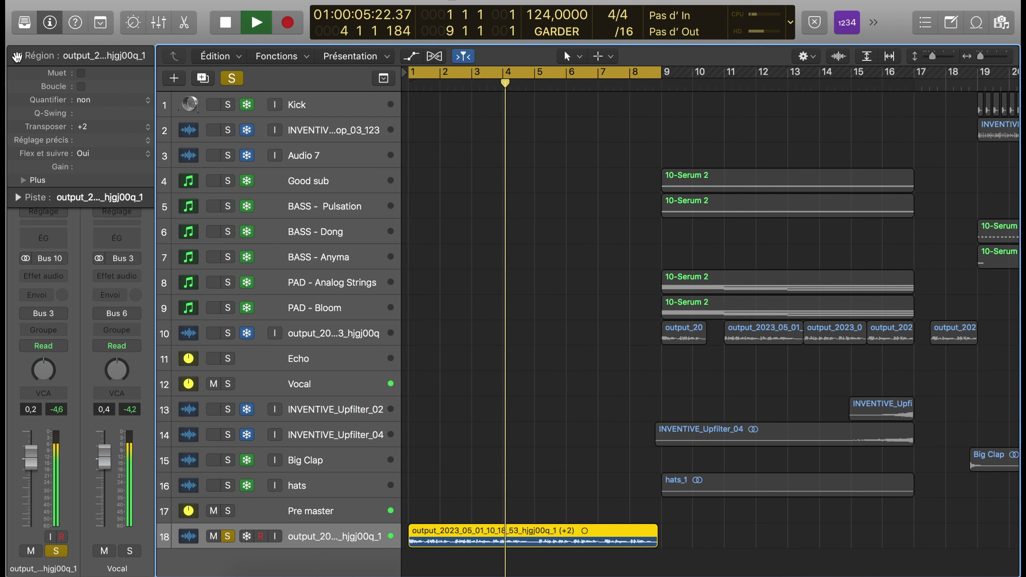
{"action": "key", "text": "space"}
{"action": "left_click", "coordinate": [17, 56]}
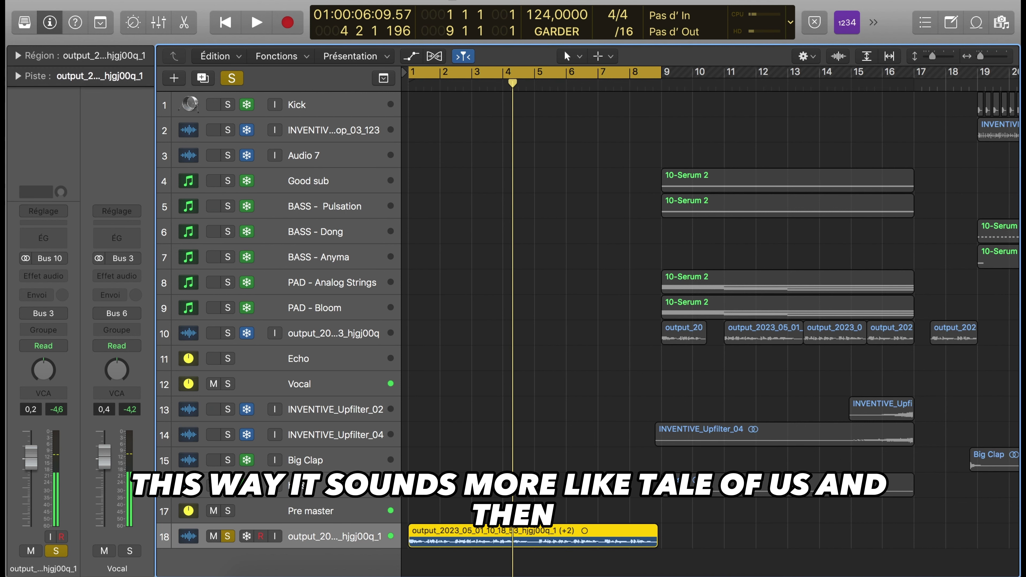
- Unsolo and mute the raw vocal track 18, and solo the cut-up vocal on track 10
{"action": "left_click", "coordinate": [227, 536]}
{"action": "left_click", "coordinate": [214, 536]}
{"action": "left_click", "coordinate": [228, 334]}
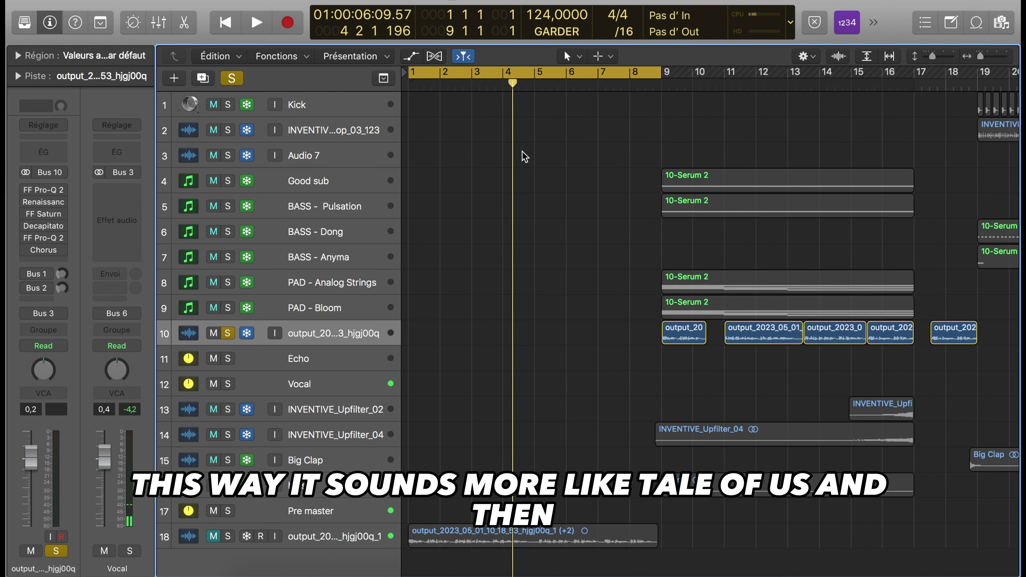
- Set the cycle range from bar 9 to bar 19 and play the soloed vocal without its effects
{"action": "left_click_drag", "start_coordinate": [668, 74], "coordinate": [978, 74]}
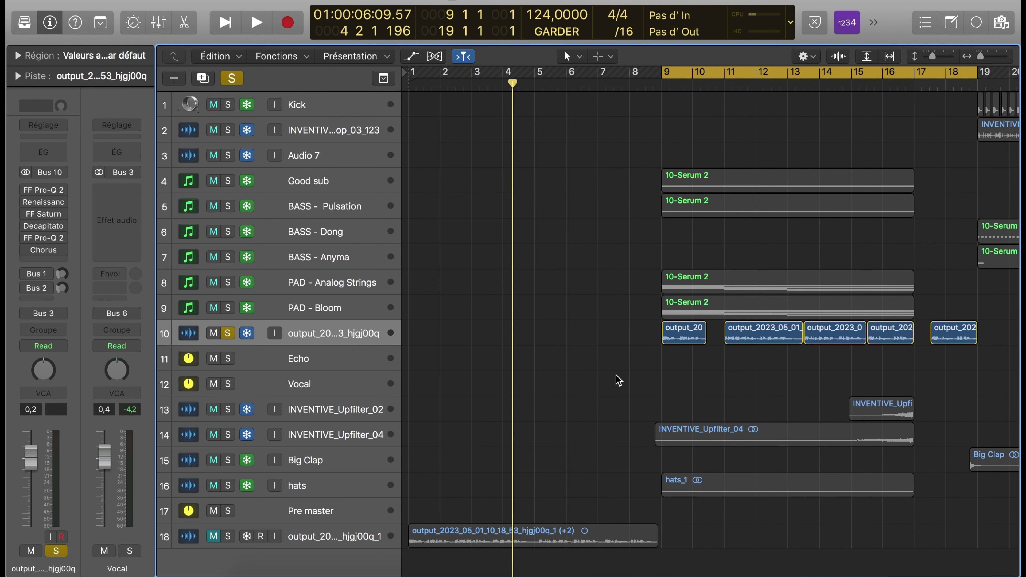
{"action": "key", "text": "space"}
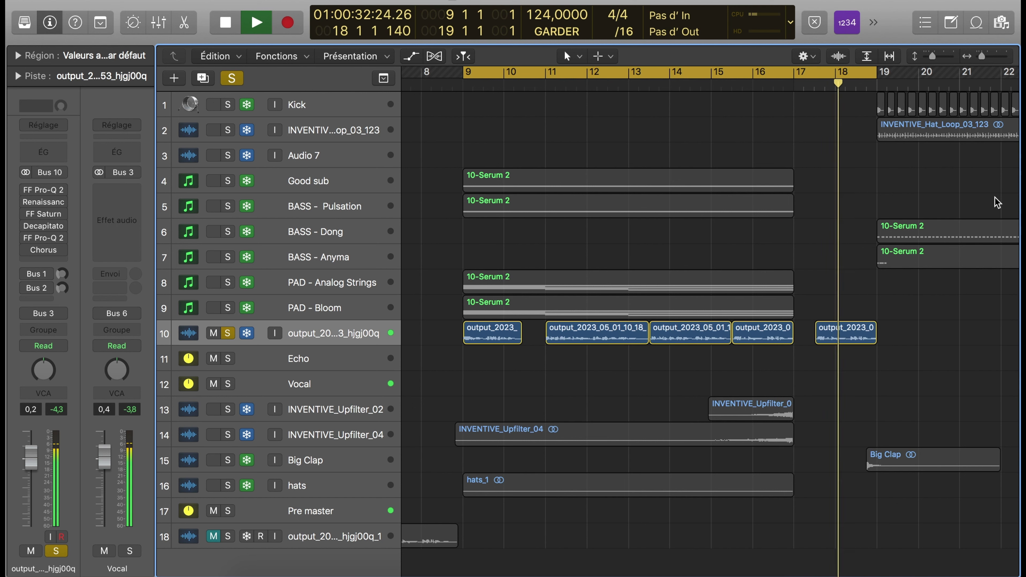
{"action": "key", "text": "space"}
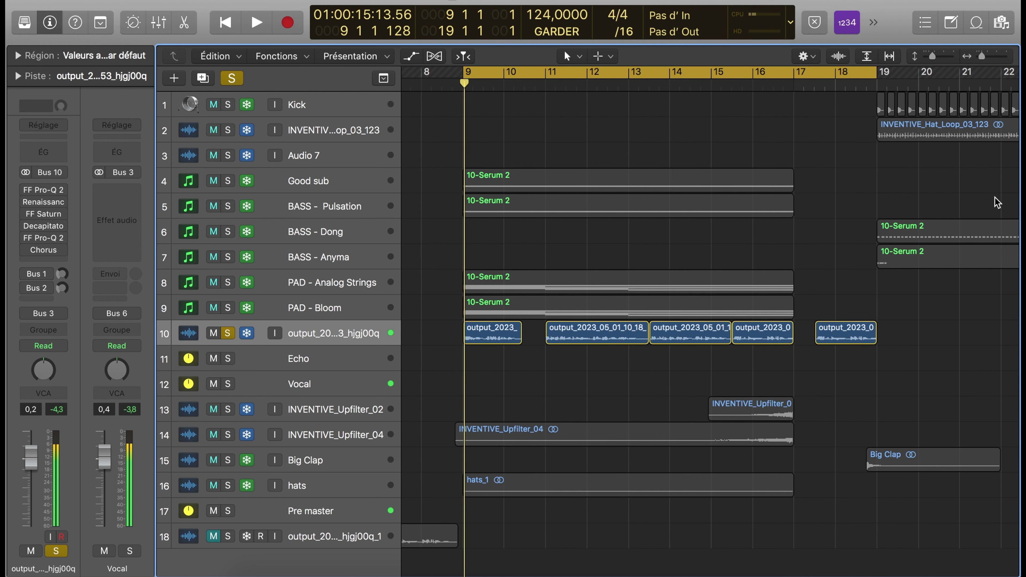
- Enable the first FF Pro-Q 2 equalizer on vocal track 10, comparing its sound with the bypassed vocal
{"action": "left_click", "coordinate": [43, 191]}
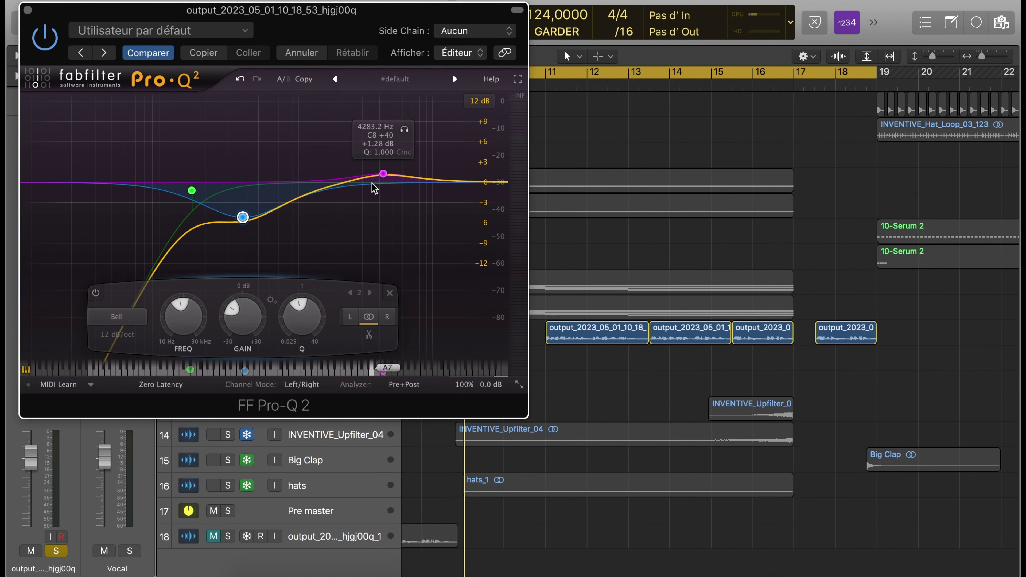
{"action": "key", "text": "space"}
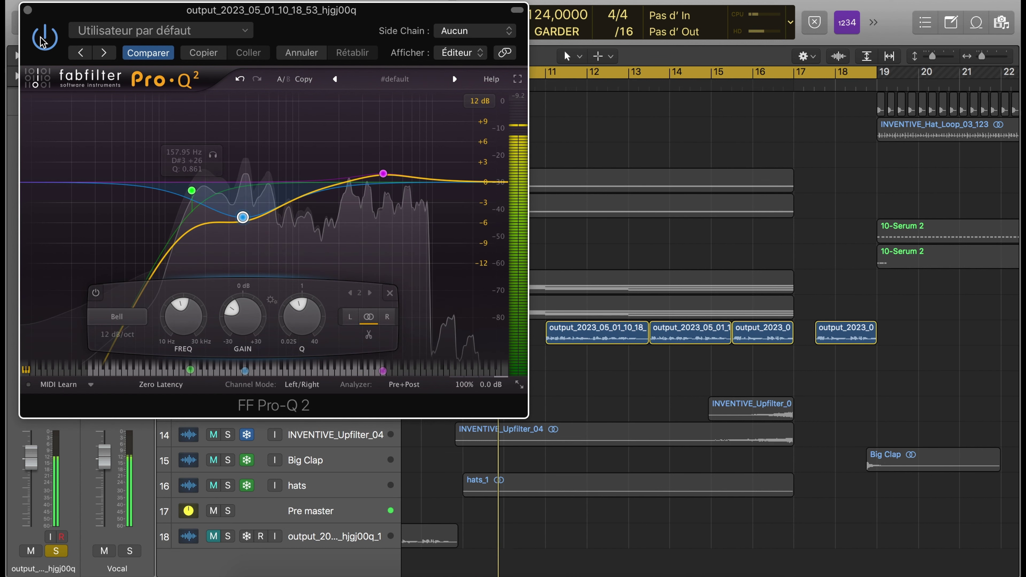
{"action": "key", "text": "space"}
{"action": "key", "text": "space"}
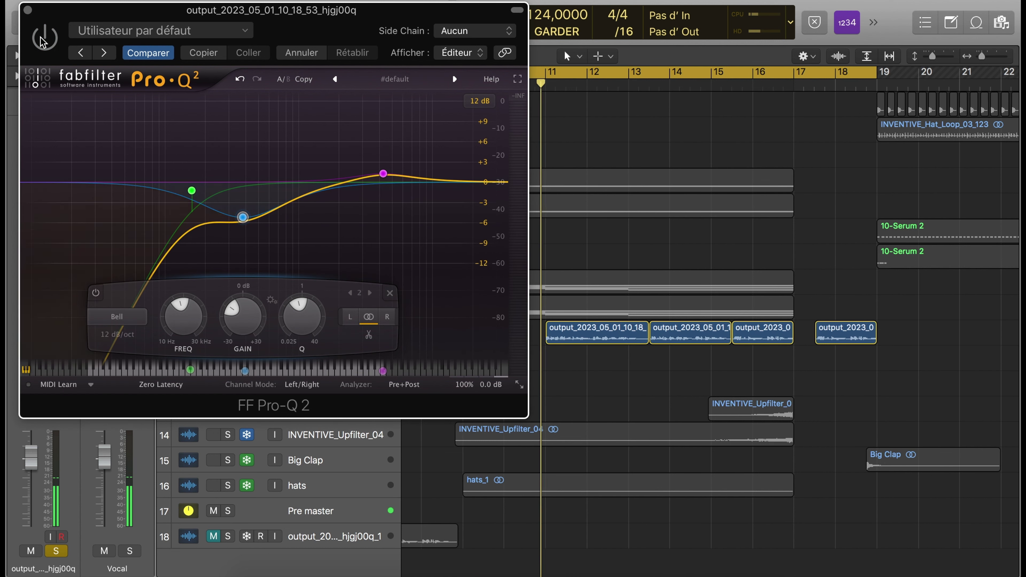
{"action": "left_click", "coordinate": [43, 39]}
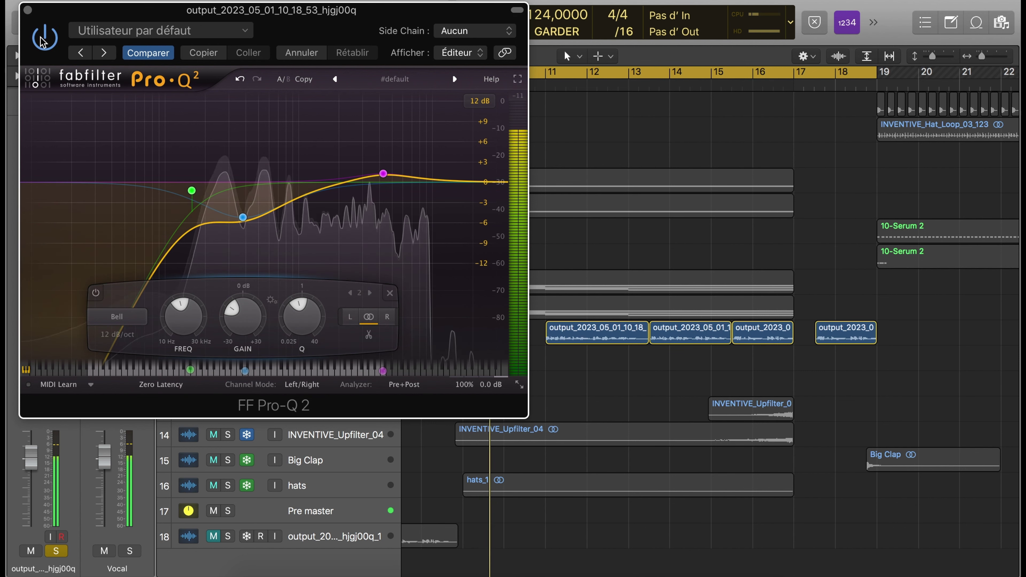
{"action": "left_click", "coordinate": [27, 10]}
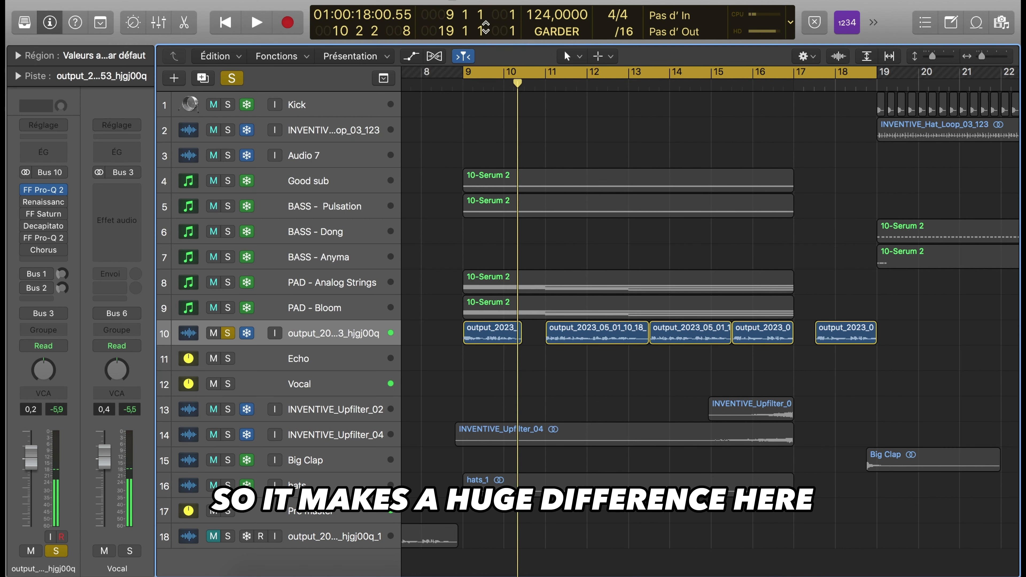
- Shorten the cycle range to the first vocal phrase, from 9 1 1 1 to 10 2 3 1, and play it
{"action": "left_click", "coordinate": [469, 77]}
{"action": "left_click_drag", "start_coordinate": [469, 77], "coordinate": [519, 82]}
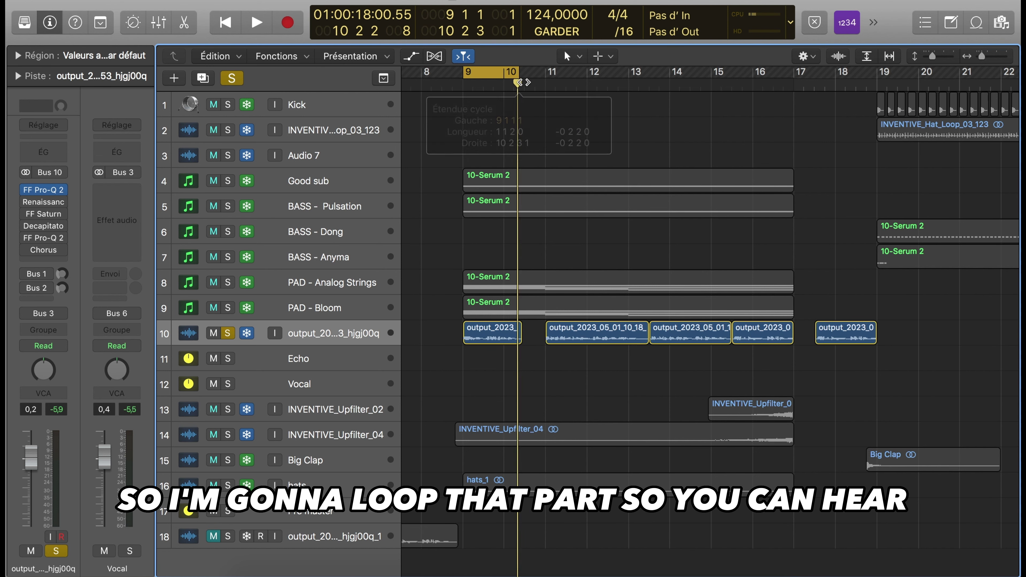
{"action": "key", "text": "space"}
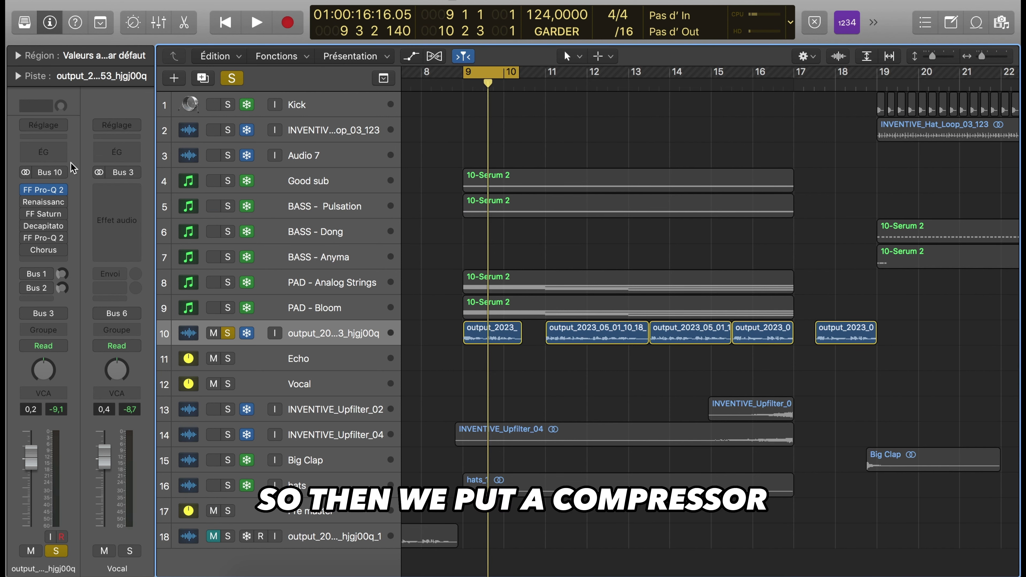
- Enable the Renaissance Axx compressor on the vocal track and compare it with the bypassed sound in the loop
{"action": "left_click", "coordinate": [38, 204]}
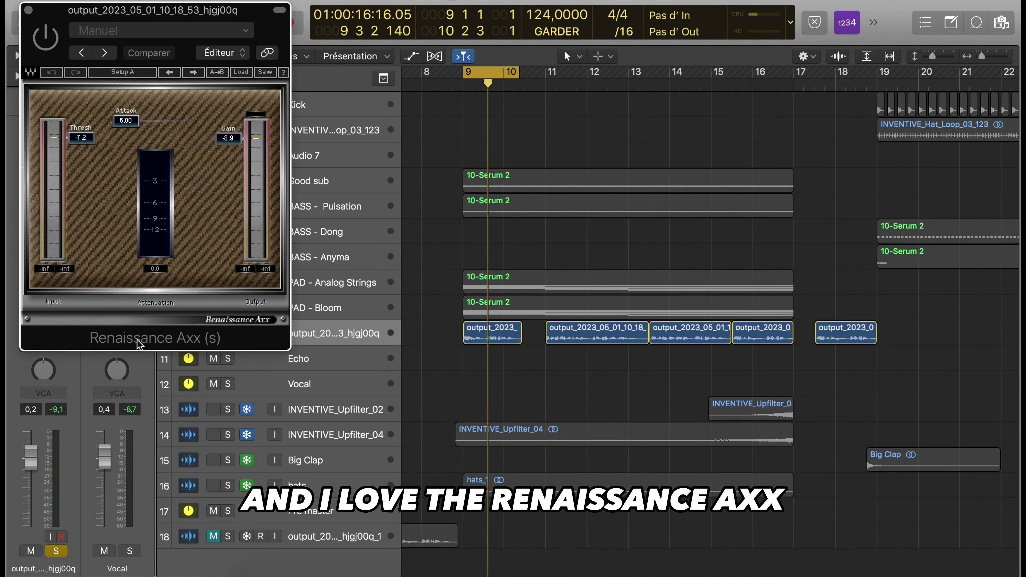
{"action": "left_click", "coordinate": [46, 37]}
{"action": "key", "text": "space"}
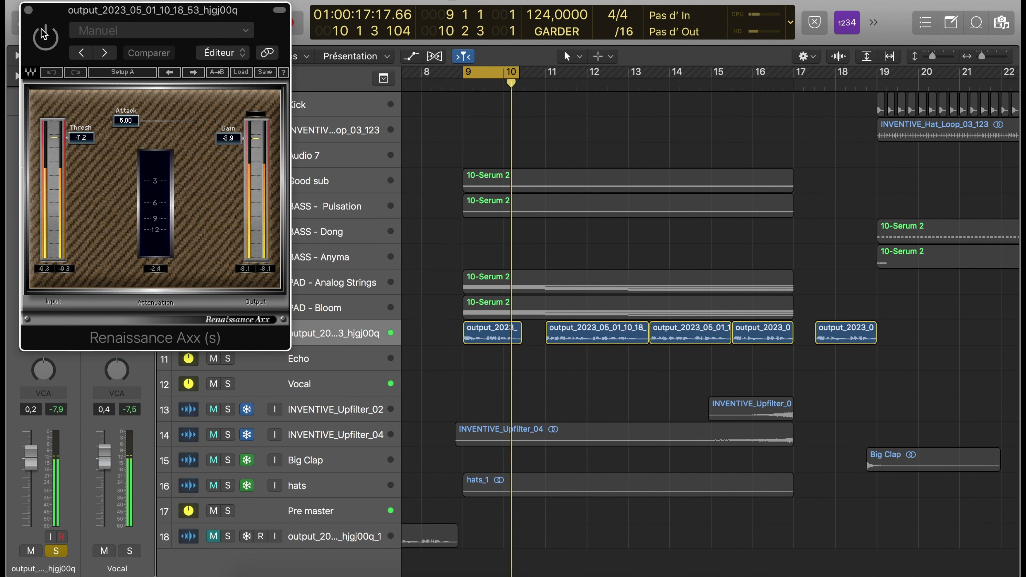
{"action": "key", "text": "super+w"}
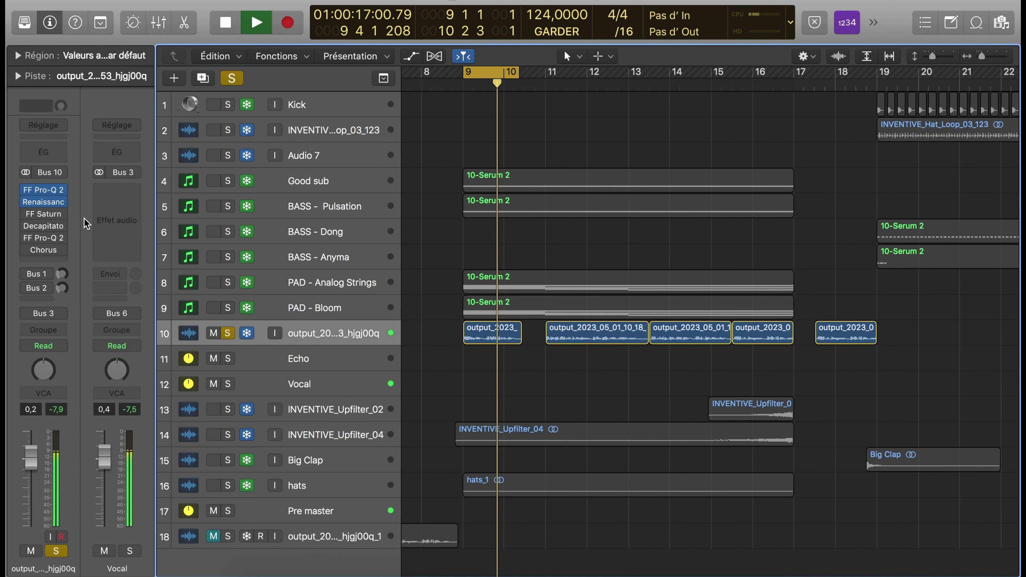
- Enable the FF Saturn and Decapitator saturation plug-ins on the vocal track and audition each in the loop
{"action": "left_click", "coordinate": [46, 215]}
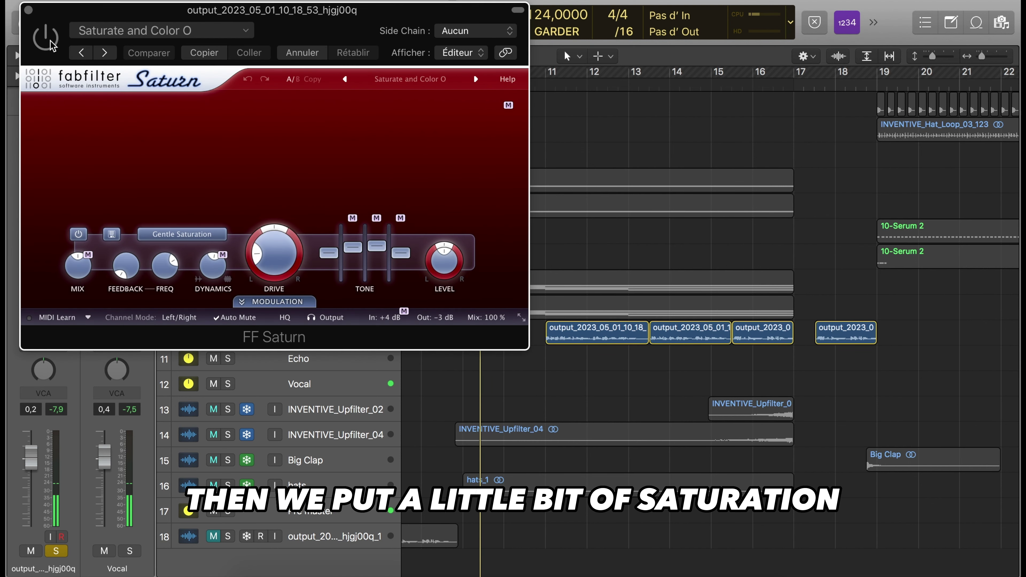
{"action": "key", "text": "super+w"}
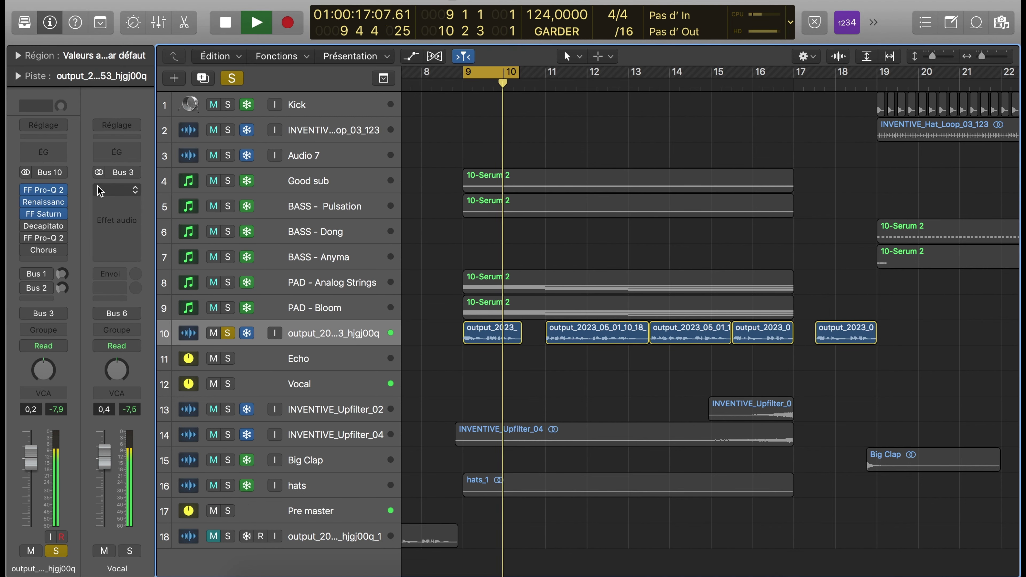
{"action": "left_click", "coordinate": [42, 228]}
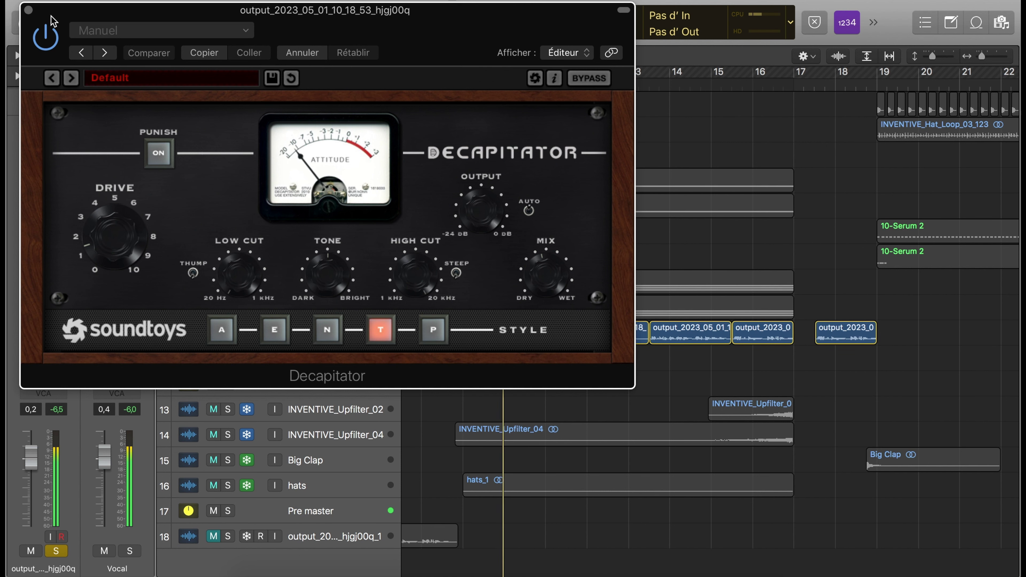
{"action": "left_click", "coordinate": [29, 10]}
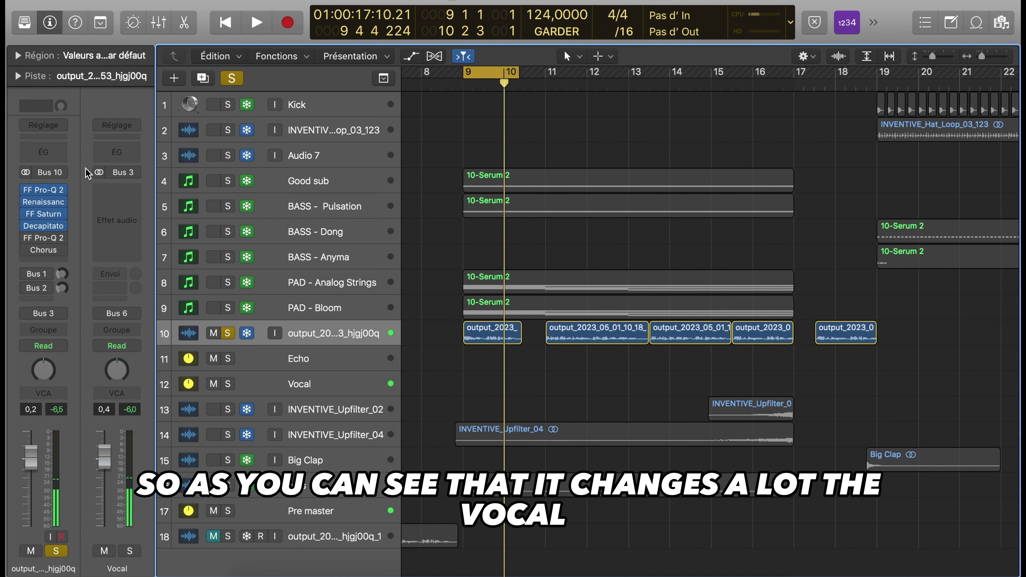
- Loop the vocal phrase and compare it with the plug-in chain bypassed and switched back on
{"action": "left_click_drag", "start_coordinate": [37, 248], "coordinate": [30, 236]}
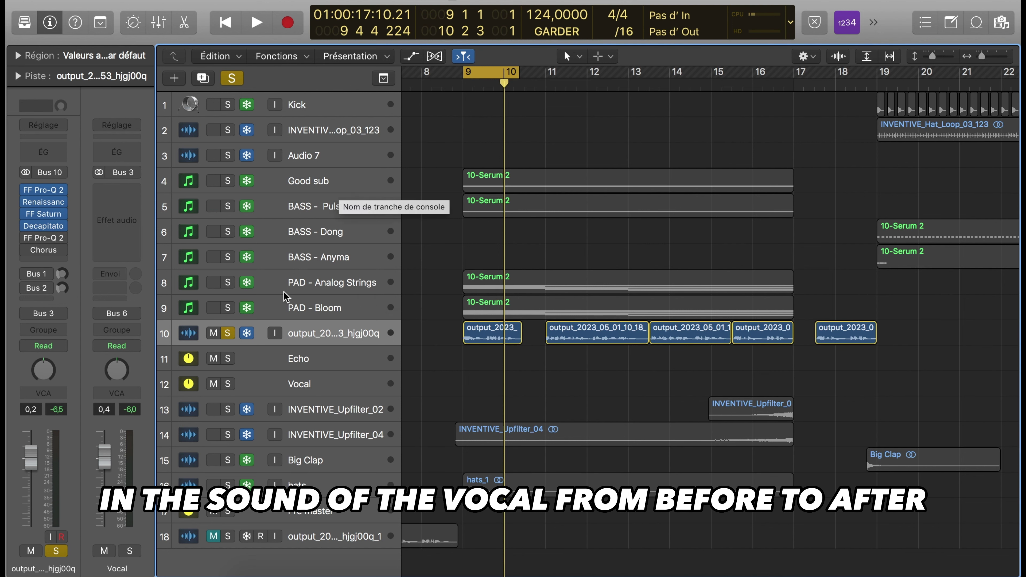
{"action": "key", "text": "space"}
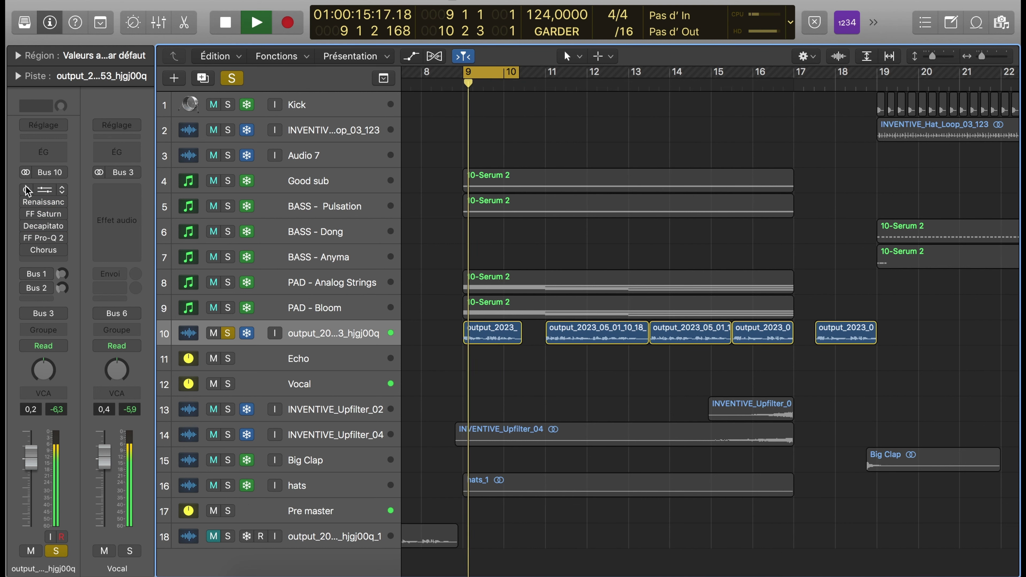
{"action": "left_click_drag", "start_coordinate": [27, 190], "coordinate": [42, 237]}
- Enable the second FF Pro-Q 2 equalizer after Decapitator, comparing its sibilance cut with the bypassed sound
{"action": "left_click", "coordinate": [42, 237]}
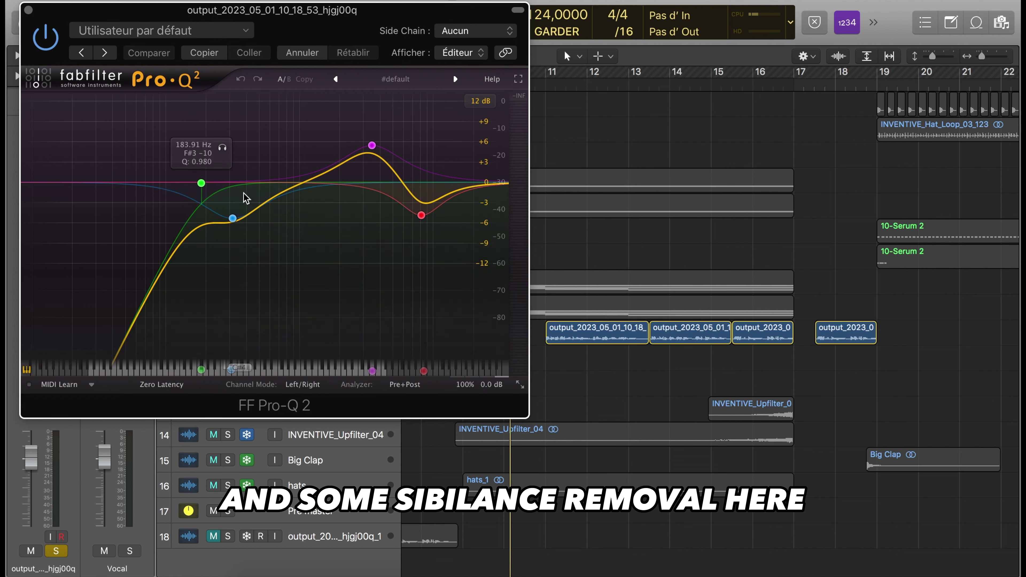
{"action": "key", "text": "space"}
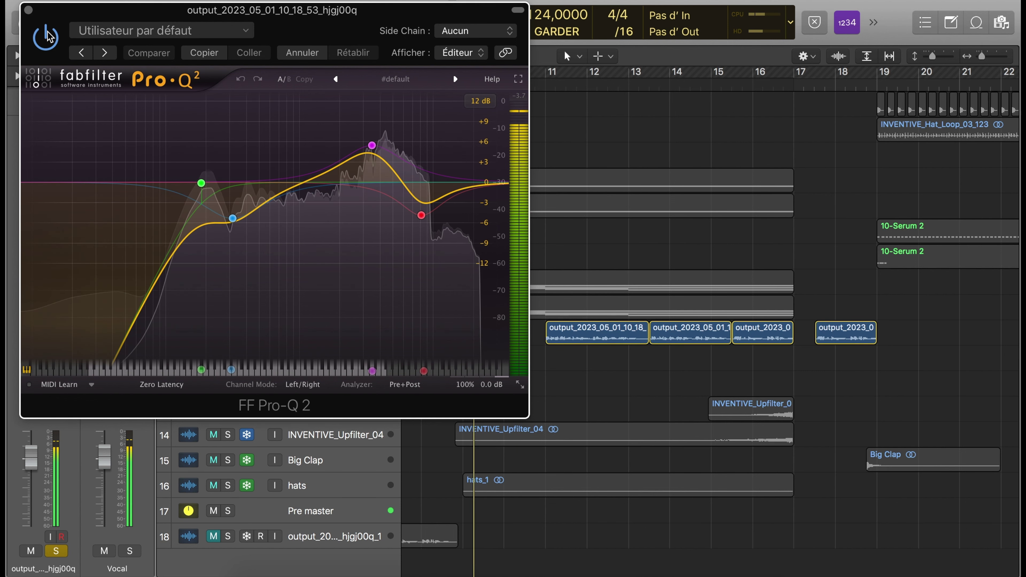
{"action": "left_click", "coordinate": [46, 37]}
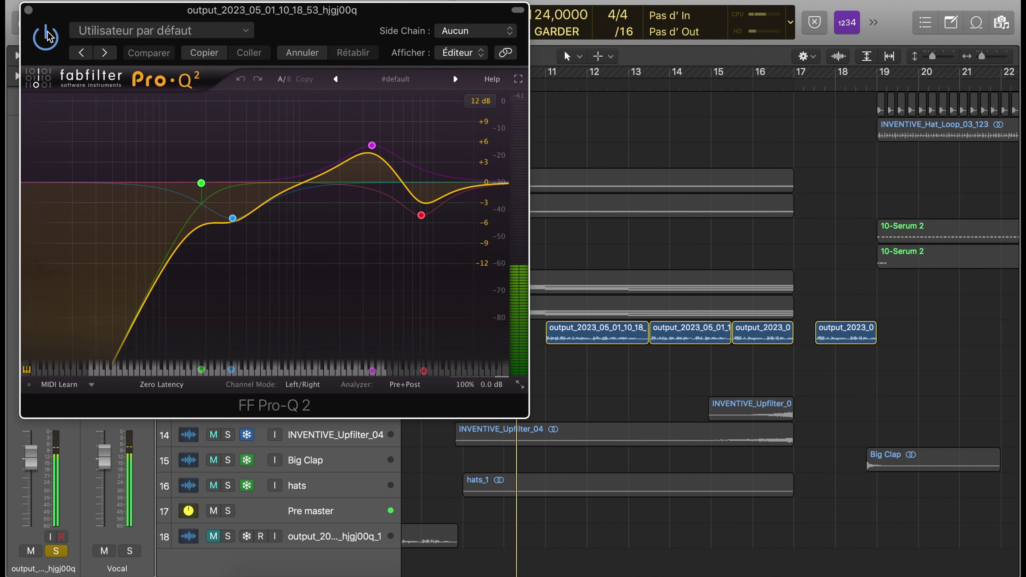
{"action": "left_click", "coordinate": [45, 37]}
{"action": "key", "text": "super+w"}
- Enable the Chorus with rate 0.500 Hz, intensity 10.0 % and mix 28 % on the vocal, and audition it
{"action": "key", "text": "space"}
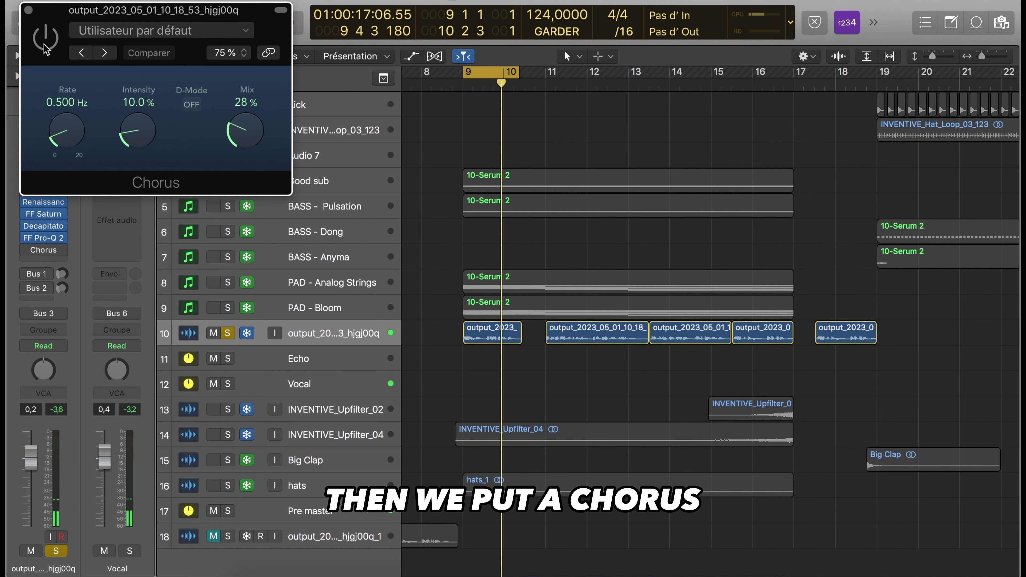
{"action": "left_click", "coordinate": [45, 37]}
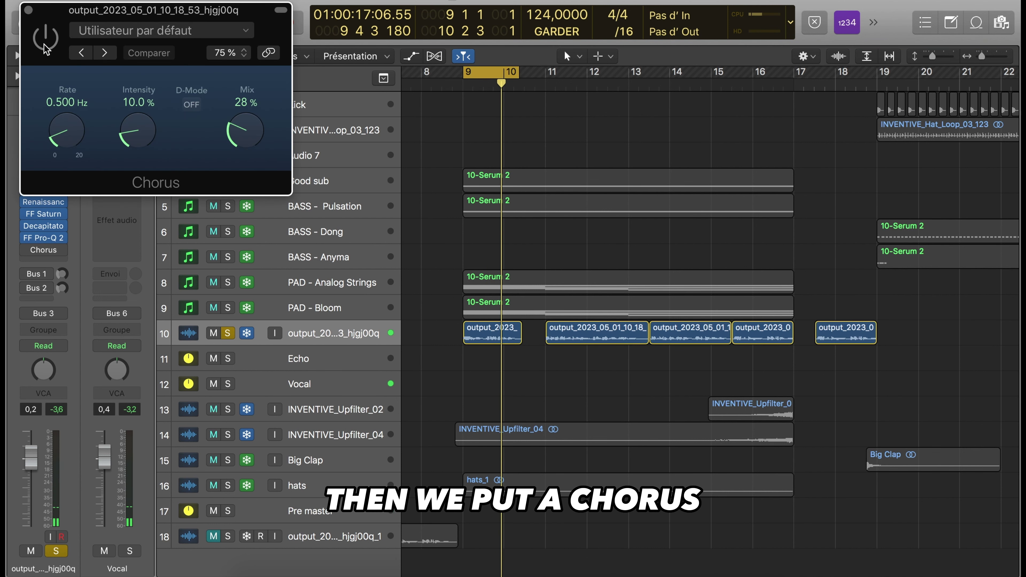
{"action": "key", "text": "space"}
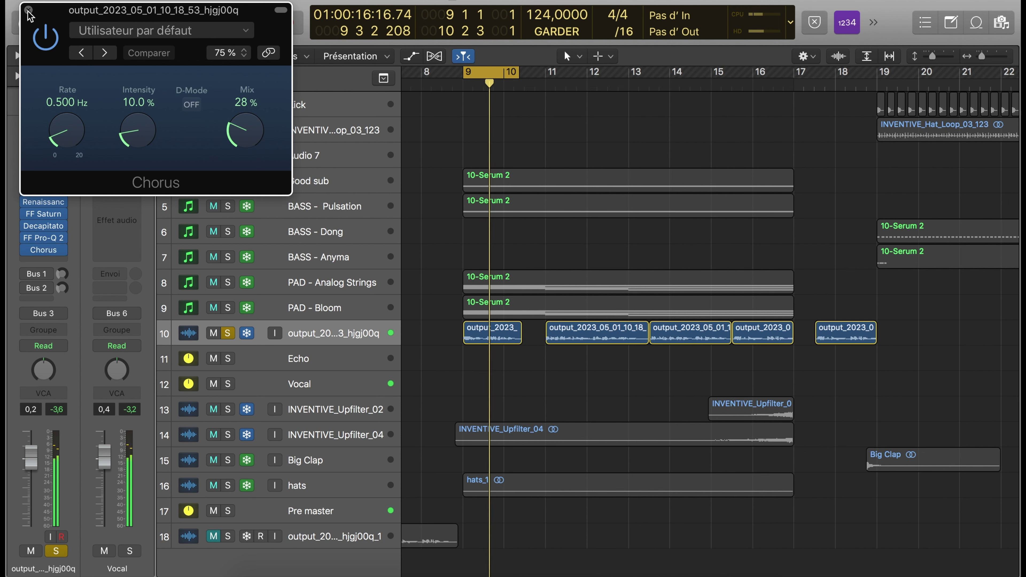
{"action": "left_click", "coordinate": [28, 9]}
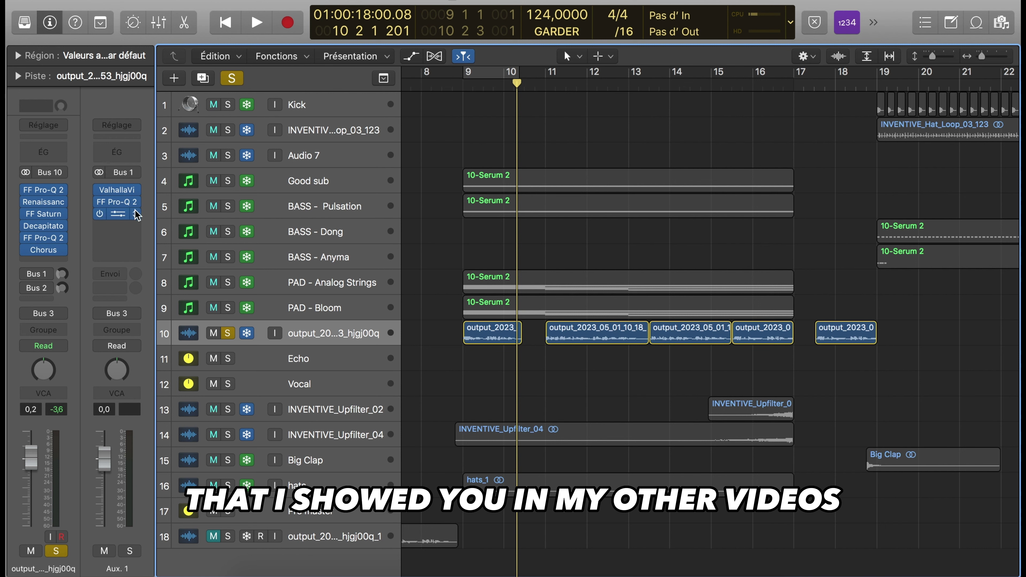
- Enable the Bus 1 reverb send and the Bus 2 echo send on the vocal track, auditioning each in playback
{"action": "key", "text": "space"}
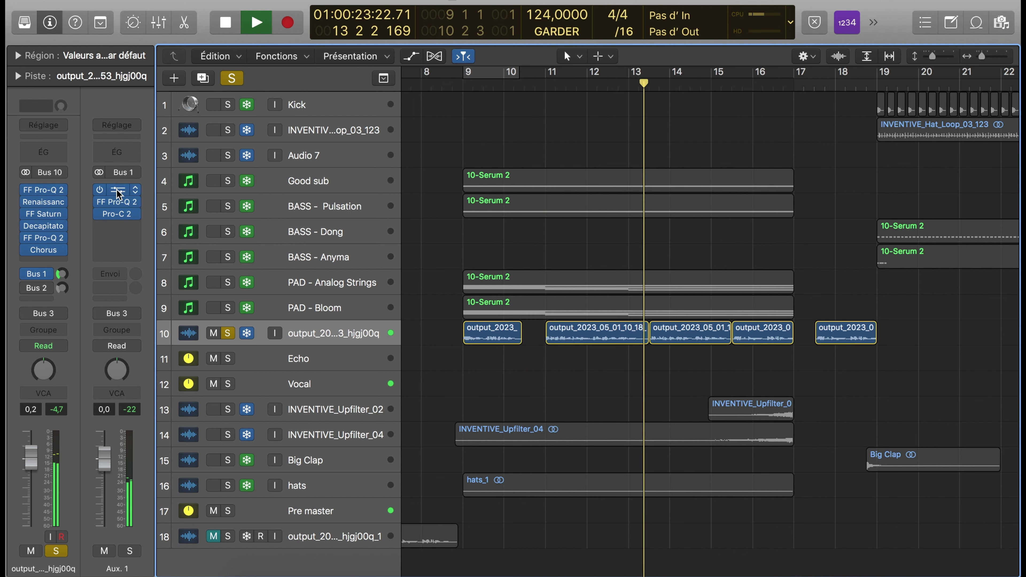
{"action": "key", "text": "space"}
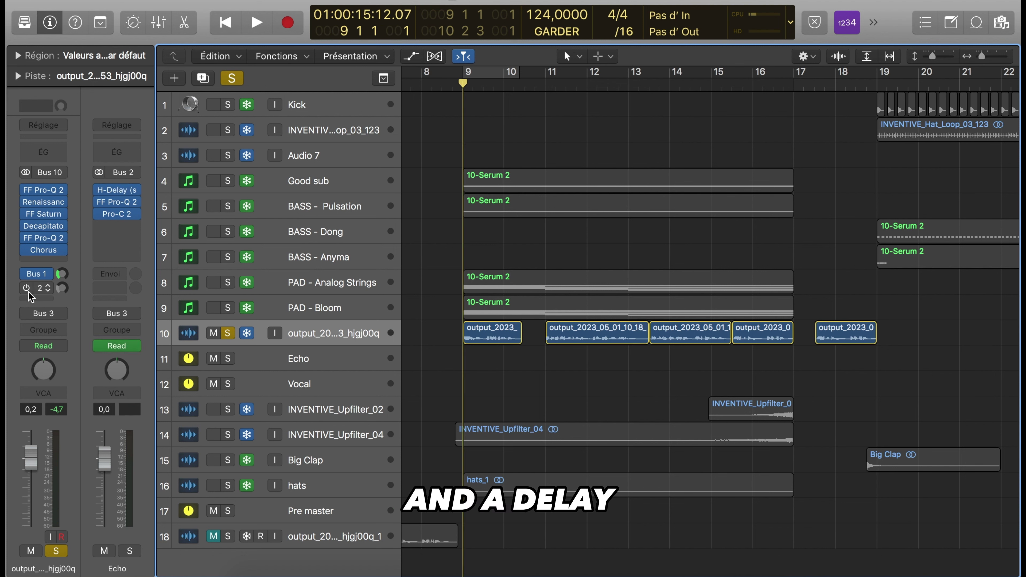
{"action": "key", "text": "space"}
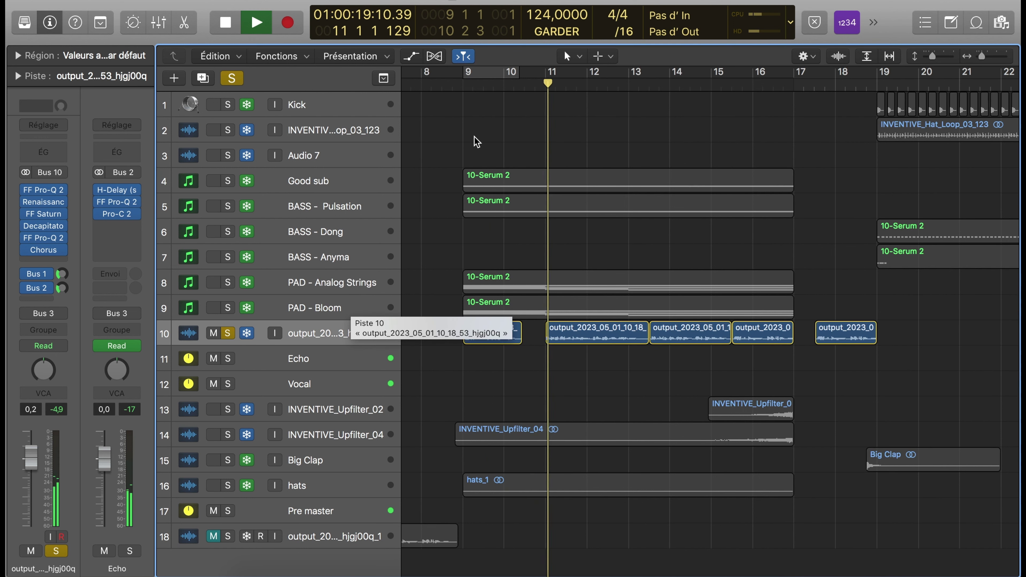
- Set the cycle range to bars 11 to 17 around the later vocal phrases, then stop playback
{"action": "left_click_drag", "start_coordinate": [470, 77], "coordinate": [778, 90]}
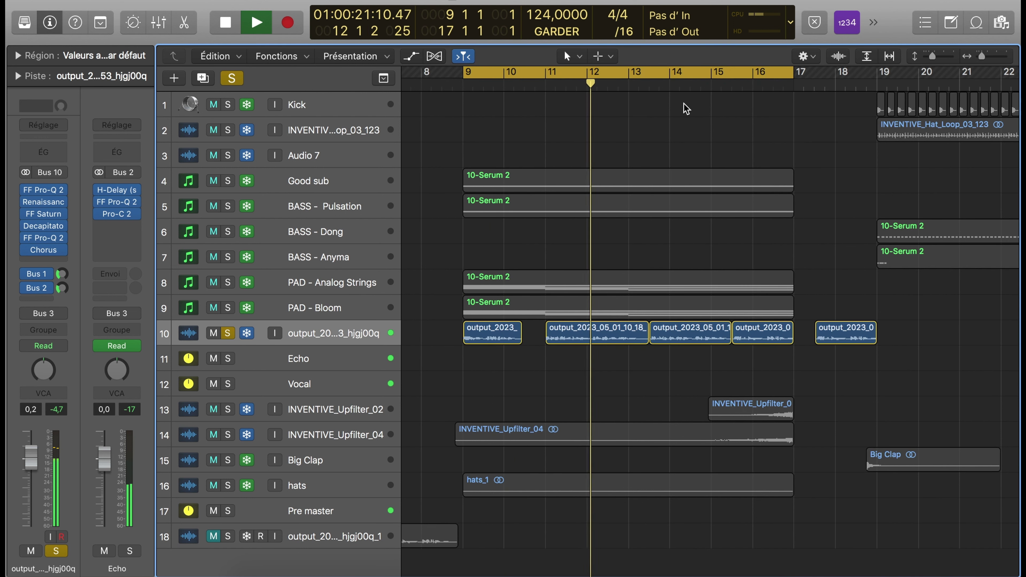
{"action": "left_click", "coordinate": [568, 75]}
{"action": "left_click", "coordinate": [774, 86]}
{"action": "left_click", "coordinate": [584, 81]}
{"action": "left_click", "coordinate": [548, 78]}
{"action": "left_click", "coordinate": [541, 73]}
{"action": "left_click_drag", "start_coordinate": [541, 73], "coordinate": [793, 78]}
{"action": "key", "text": "space"}
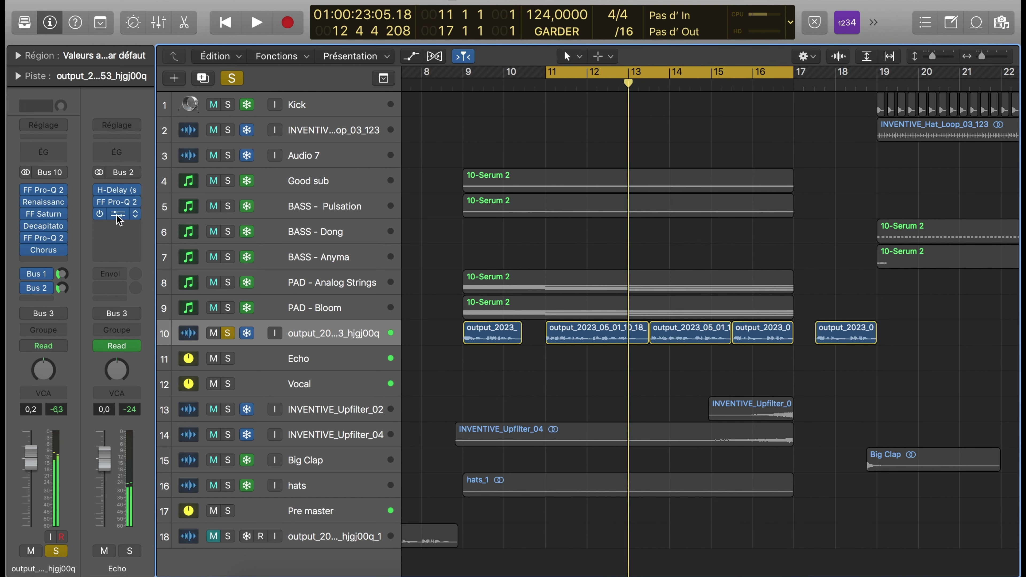
- Compare the looped vocal with all its plug-ins and sends bypassed and switched back on
{"action": "left_click", "coordinate": [26, 190], "text": "alt"}
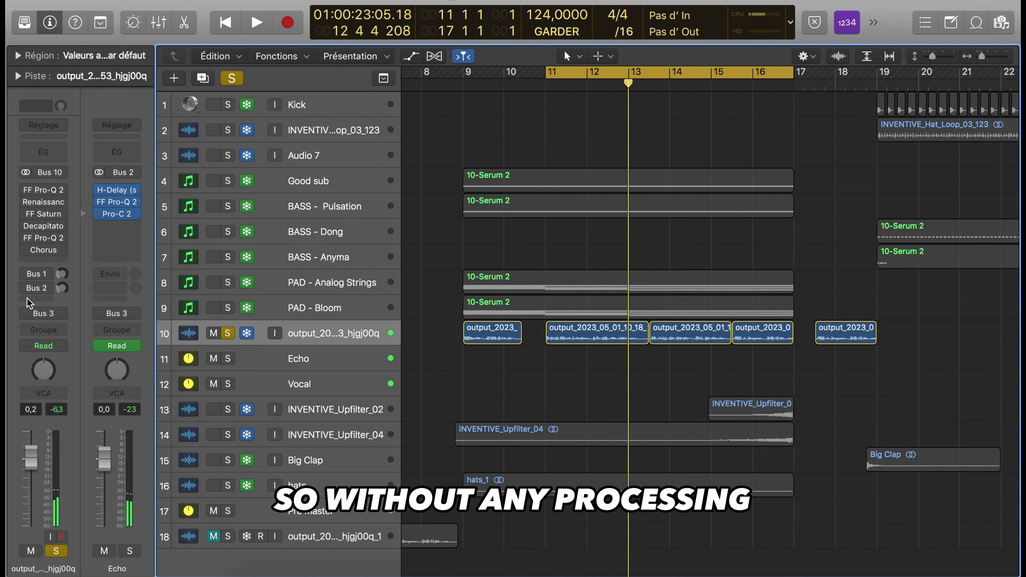
{"action": "key", "text": "space"}
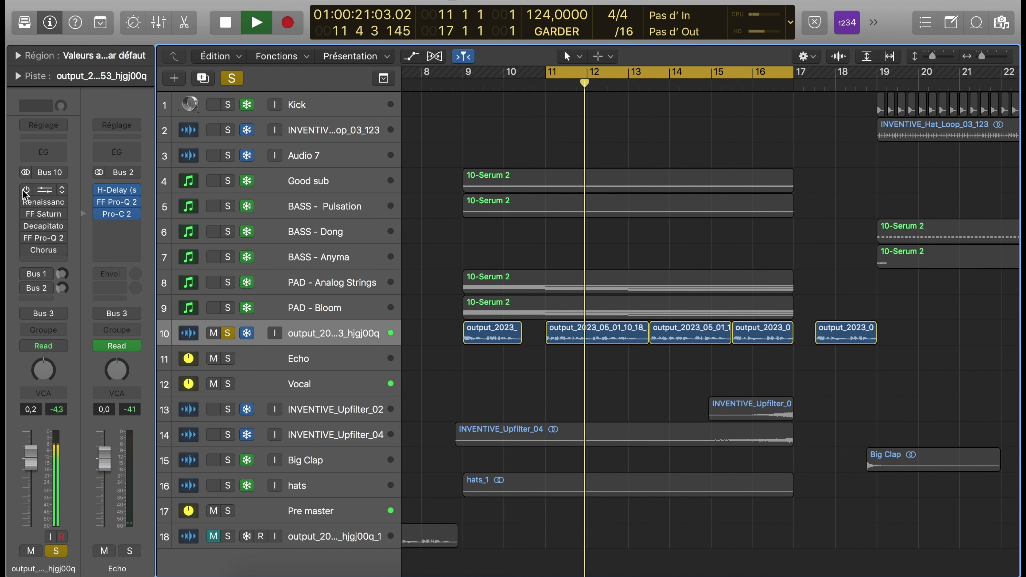
{"action": "mouse_move", "coordinate": [24, 198]}
{"action": "left_click_drag", "start_coordinate": [24, 201], "coordinate": [25, 289]}
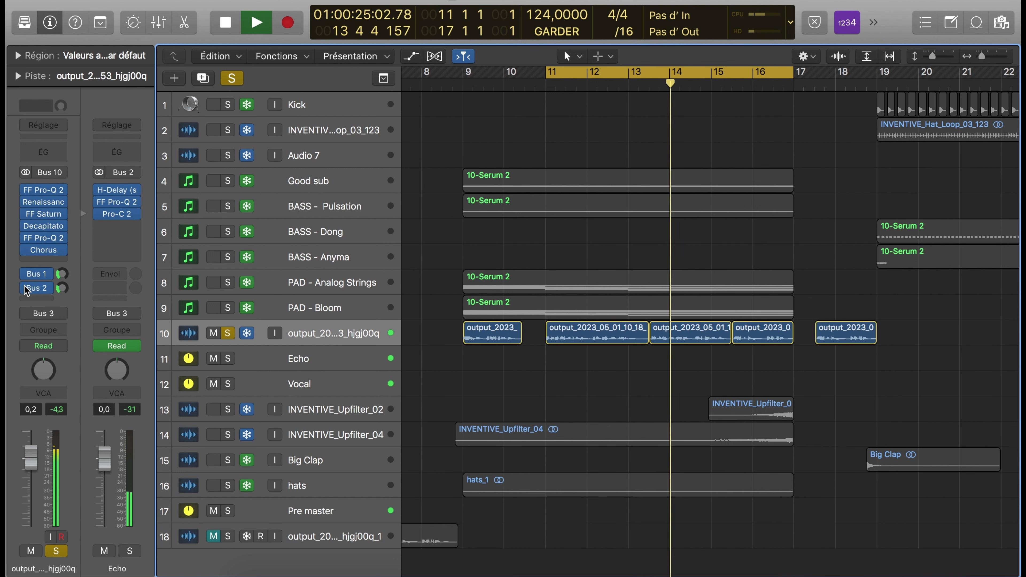
- Turn off the cycle, play the processed vocal through to bar 19 and take the track off solo
{"action": "left_click", "coordinate": [769, 73]}
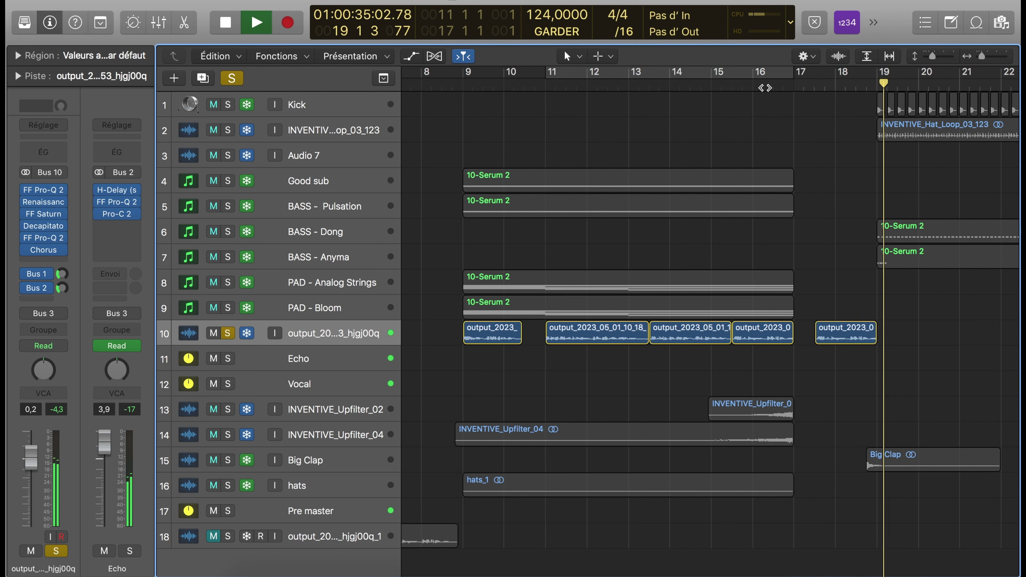
{"action": "key", "text": "space"}
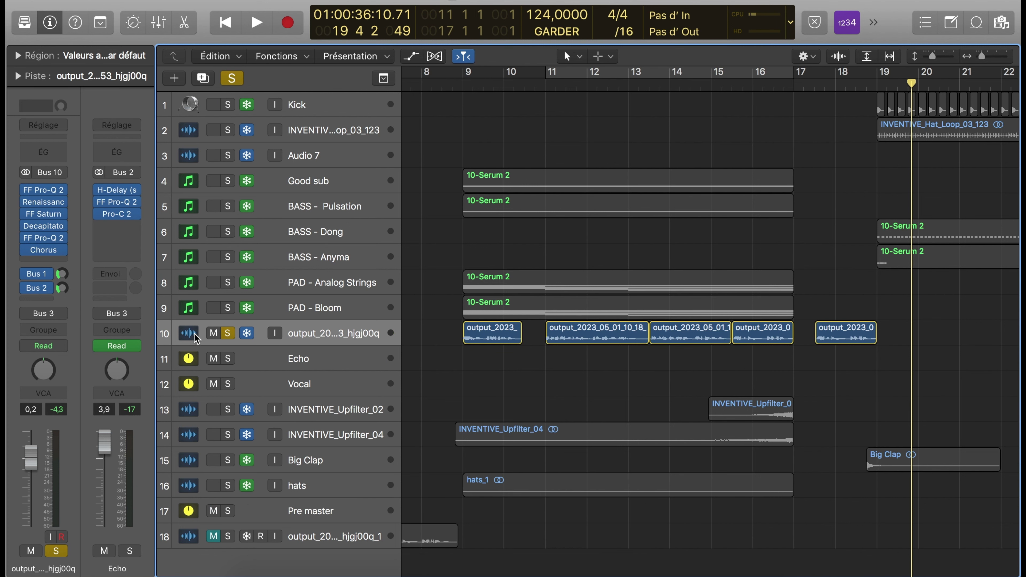
{"action": "left_click", "coordinate": [227, 334]}
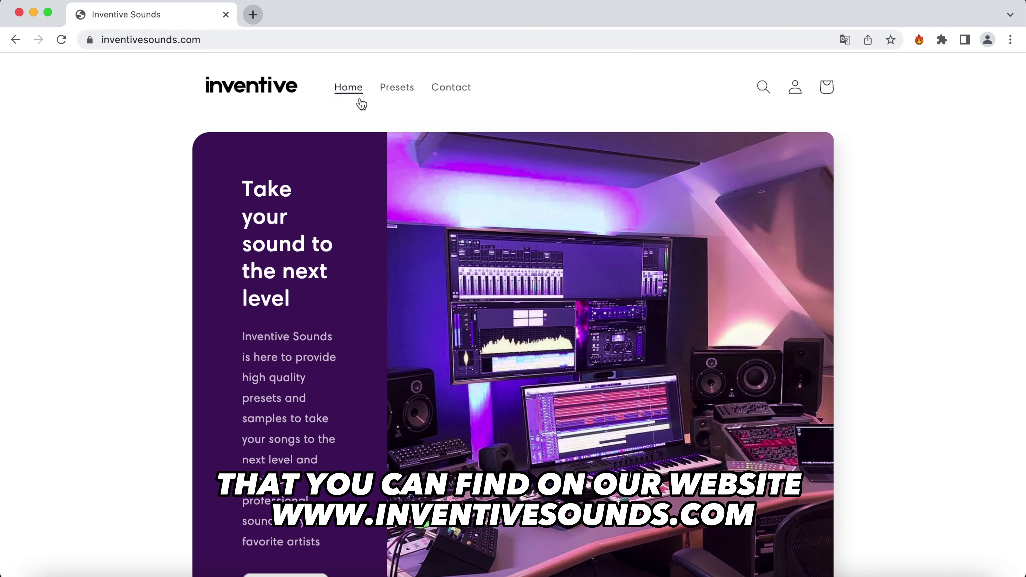
- In the browser, open the Aura - Melodic Techno - Xfer Serum Presets page from the preset packs and read through its description
{"action": "left_click", "coordinate": [396, 90]}
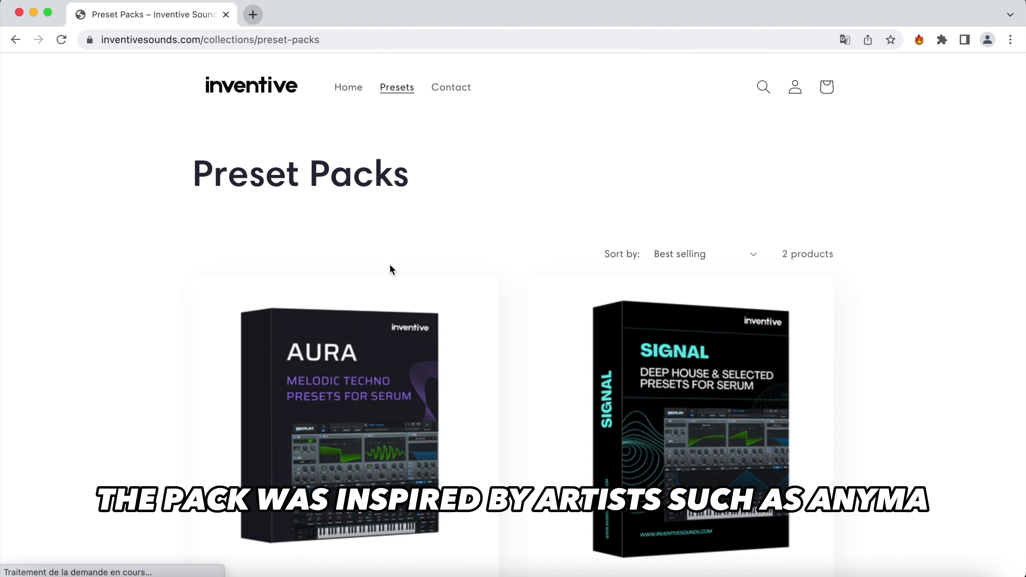
{"action": "scroll", "coordinate": [445, 348], "scroll_direction": "down", "scroll_amount": 4}
{"action": "left_click", "coordinate": [449, 351]}
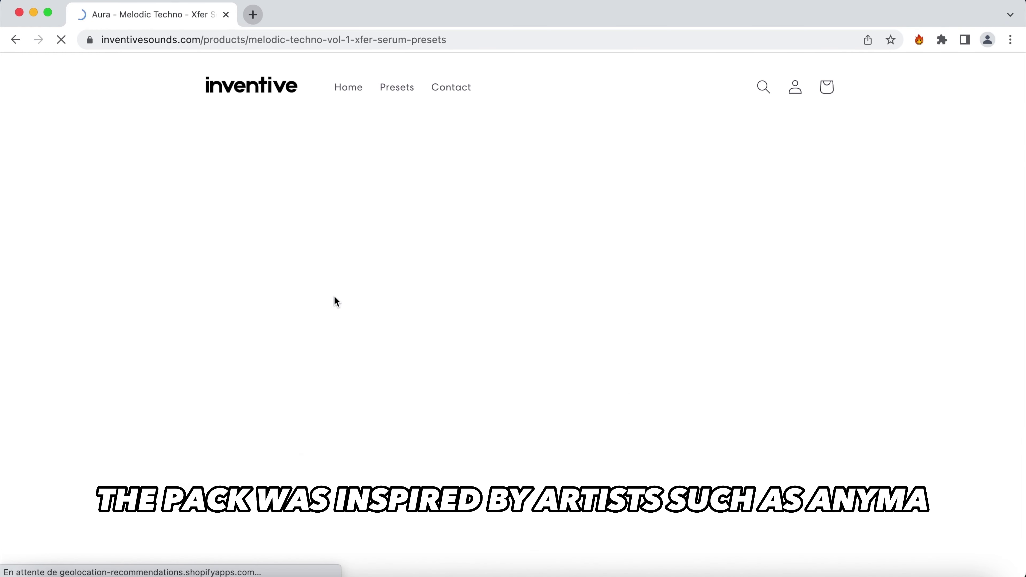
{"action": "scroll", "coordinate": [621, 395], "scroll_direction": "down", "scroll_amount": 5}
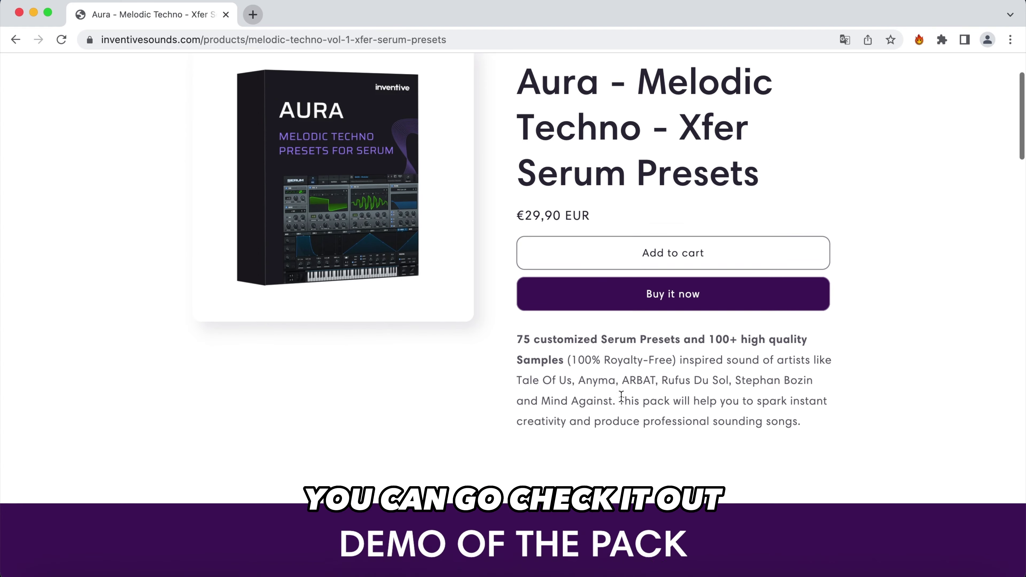
{"action": "scroll", "coordinate": [620, 396], "scroll_direction": "down", "scroll_amount": 8}
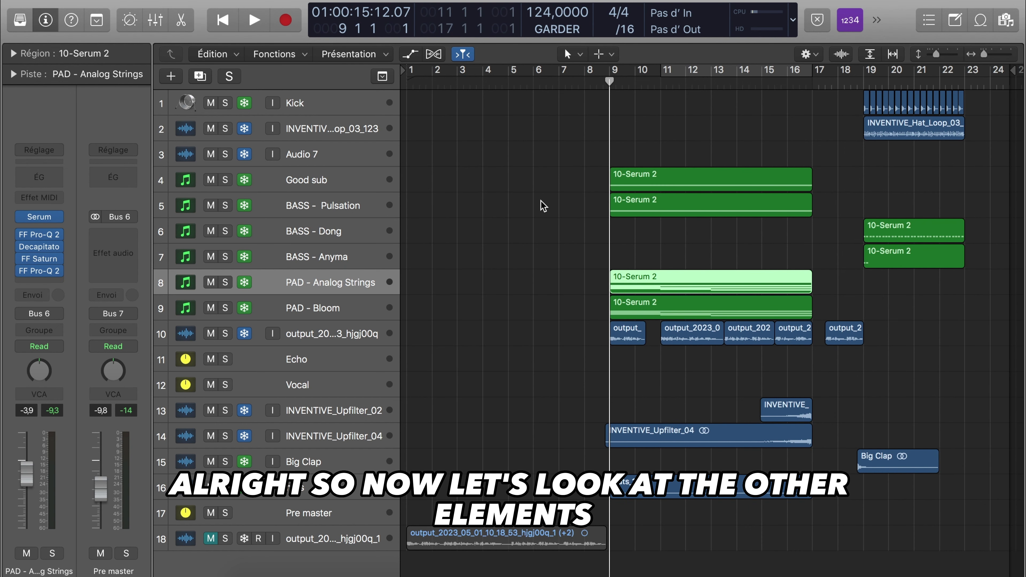
- Solo the PAD - Analog Strings track in Logic Pro, cycle its region from bar 9 to 17 and play its notes in the piano roll
{"action": "left_click", "coordinate": [225, 282]}
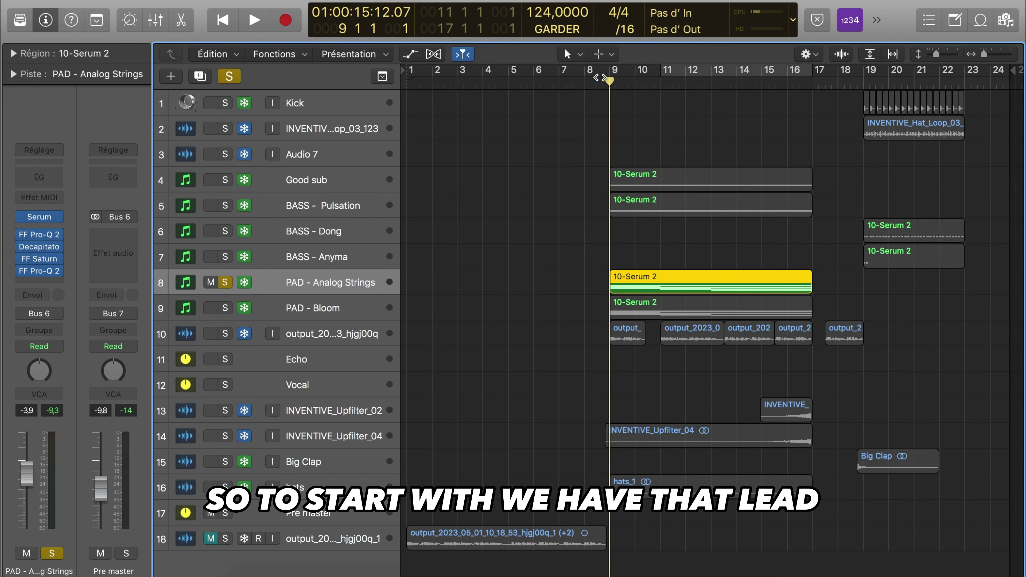
{"action": "key", "text": "super+u"}
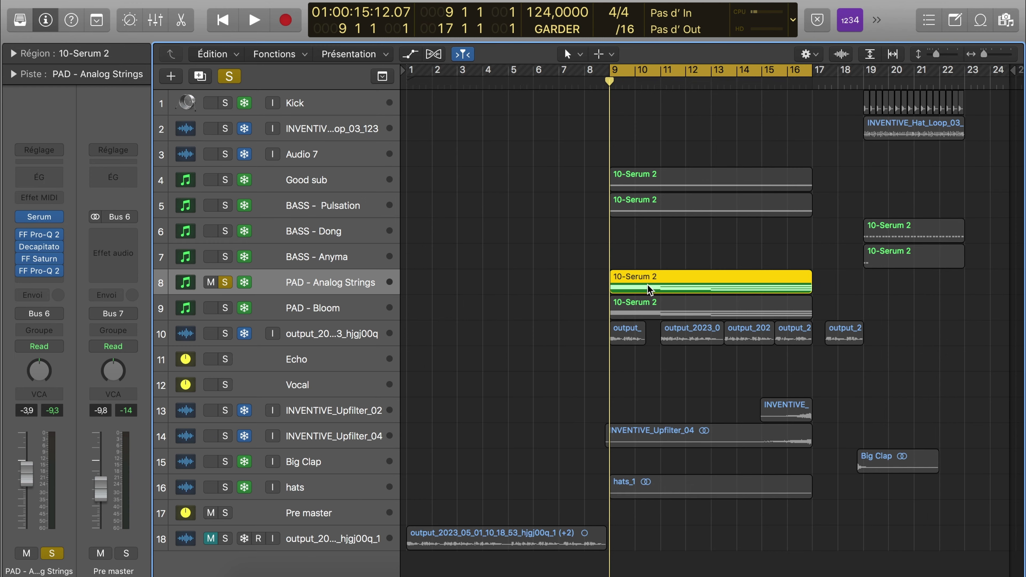
{"action": "double_click", "coordinate": [649, 289]}
{"action": "key", "text": "space"}
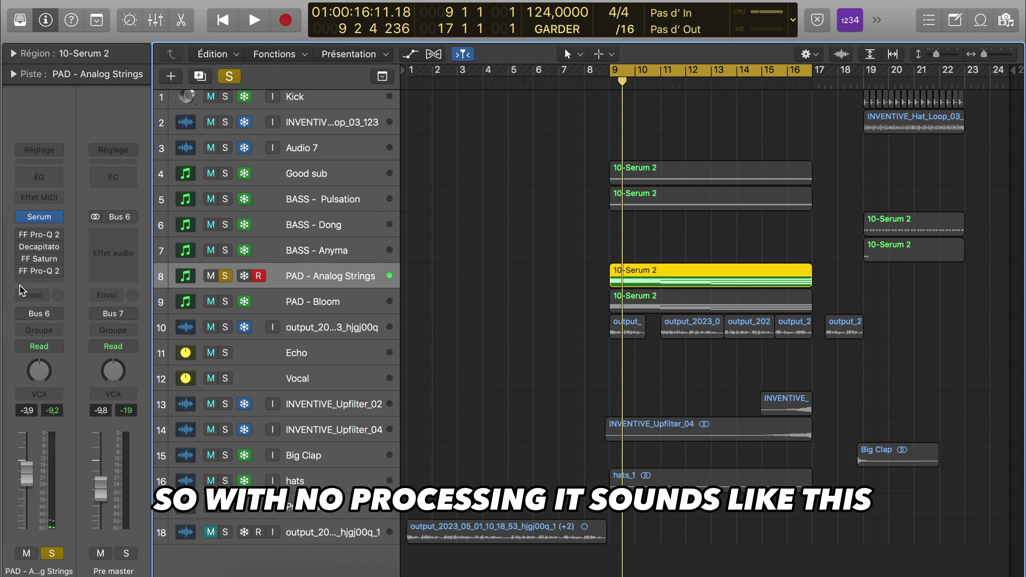
- Play the unprocessed PAD - Analog Strings loop and enable the first FF Pro-Q 2 low cut on it
{"action": "key", "text": "space"}
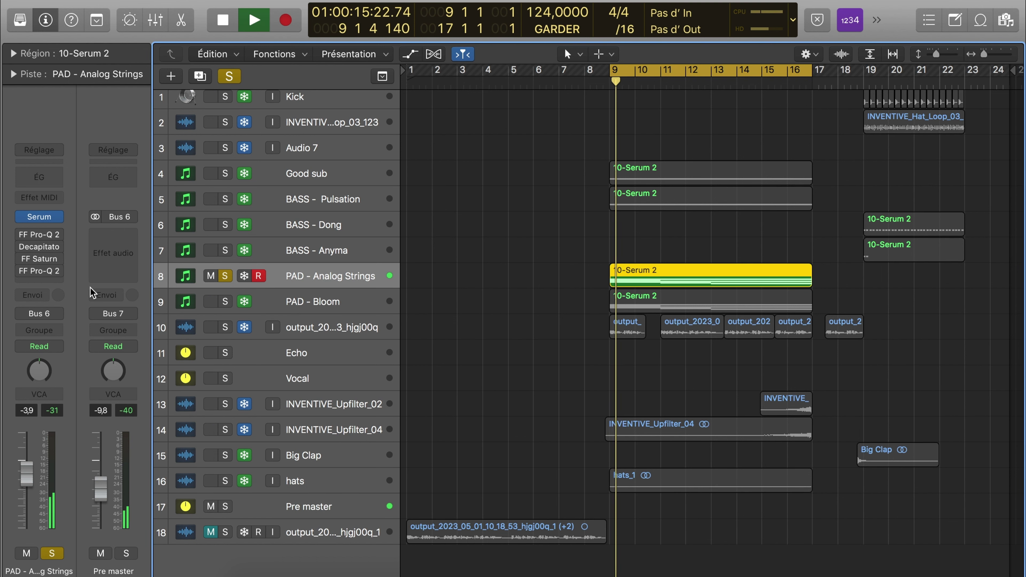
{"action": "mouse_move", "coordinate": [25, 238]}
{"action": "left_click", "coordinate": [39, 271]}
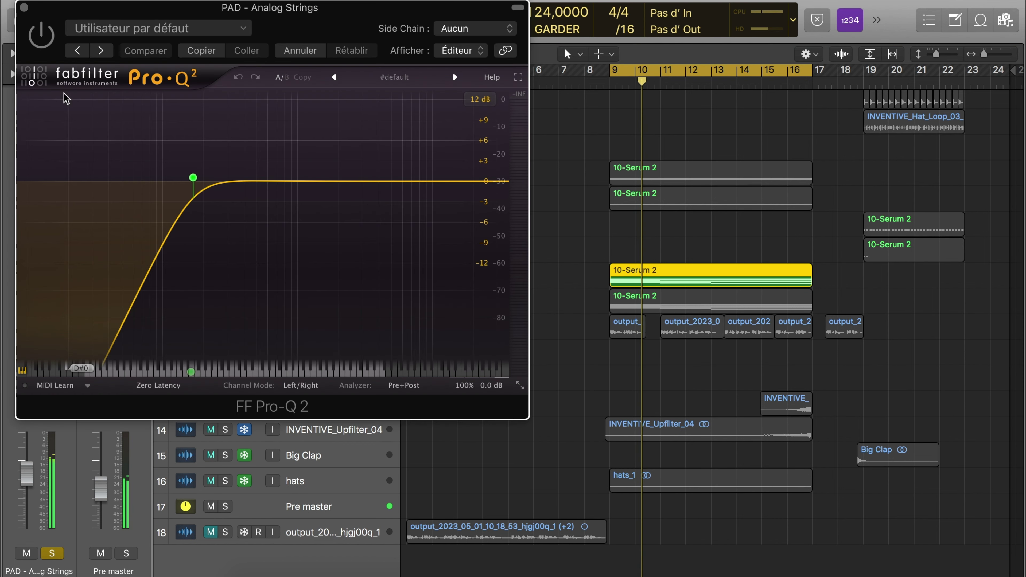
{"action": "left_click", "coordinate": [24, 9]}
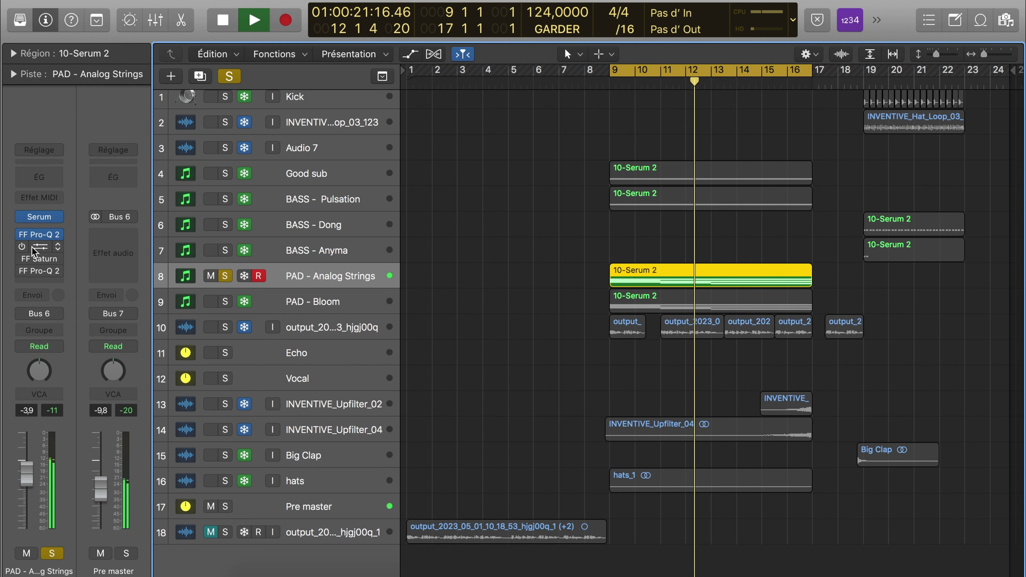
- Enable Decapitator with style A on the PAD - Analog Strings track and audition the added harmonics
{"action": "left_click", "coordinate": [62, 48]}
{"action": "left_click", "coordinate": [47, 38]}
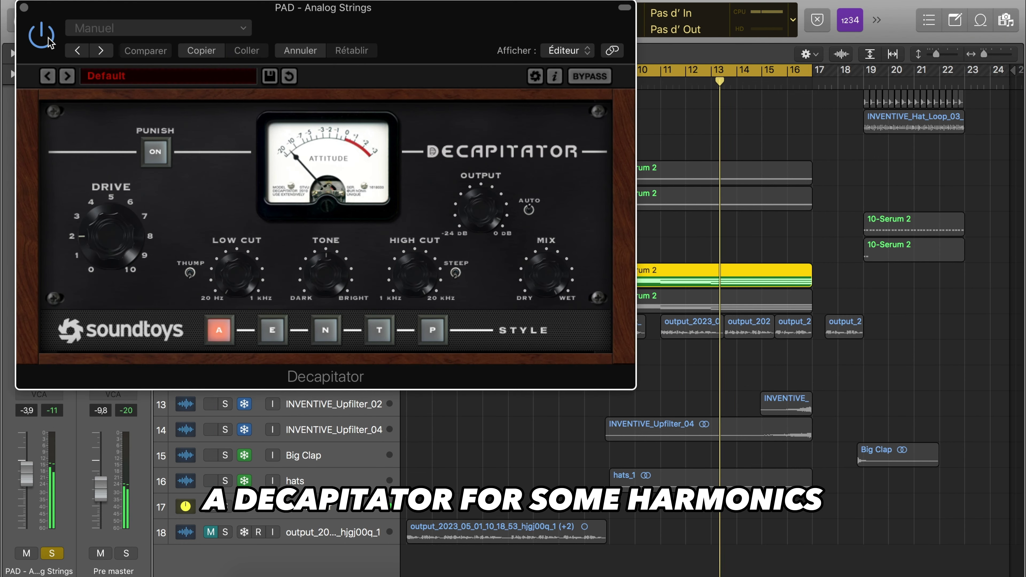
{"action": "left_click", "coordinate": [24, 9]}
- Enable FF Saturn with the Magic Mastering bM preset on the PAD - Analog Strings track
{"action": "left_click", "coordinate": [38, 259]}
{"action": "left_click", "coordinate": [39, 261]}
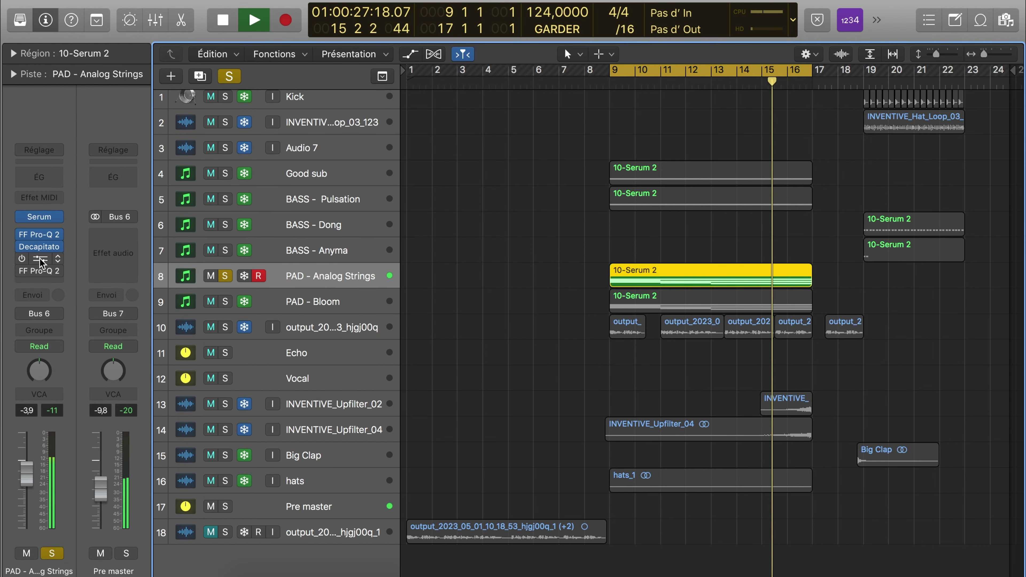
{"action": "left_click", "coordinate": [38, 260]}
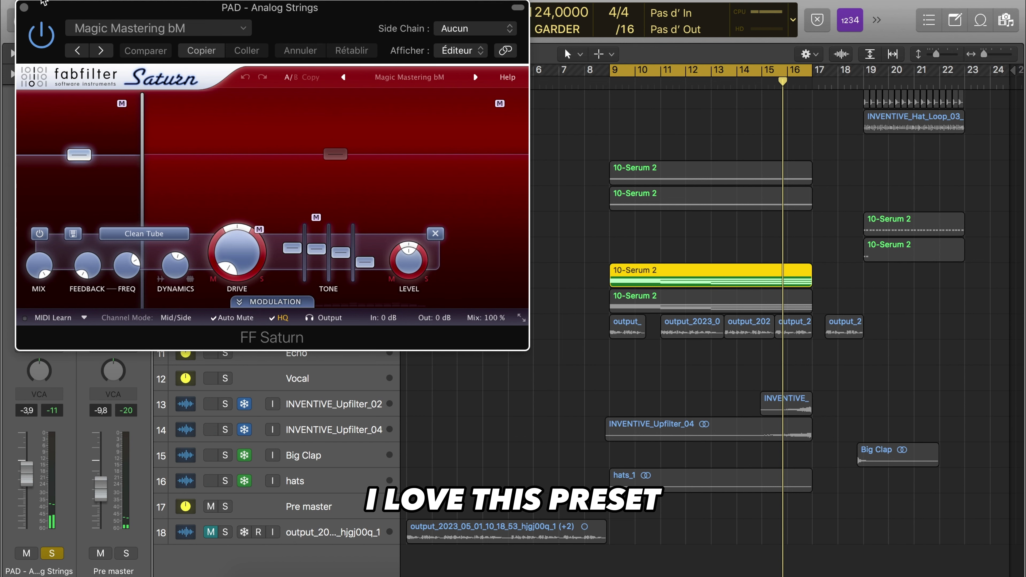
{"action": "left_click", "coordinate": [24, 7]}
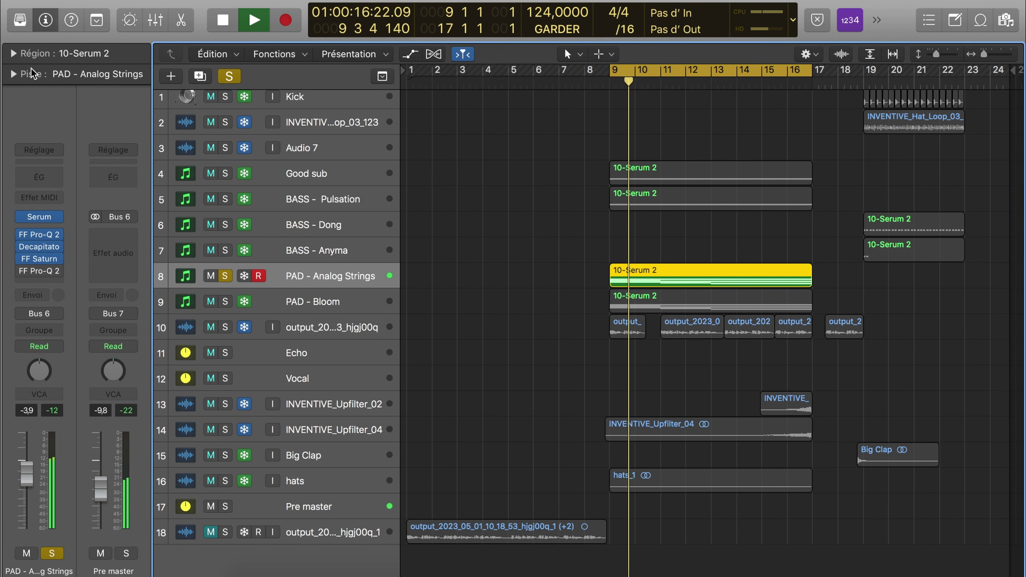
- Enable the second FF Pro-Q 2 low cut at the end of the PAD - Analog Strings chain and dismiss the synchronisation error
{"action": "left_click", "coordinate": [39, 271]}
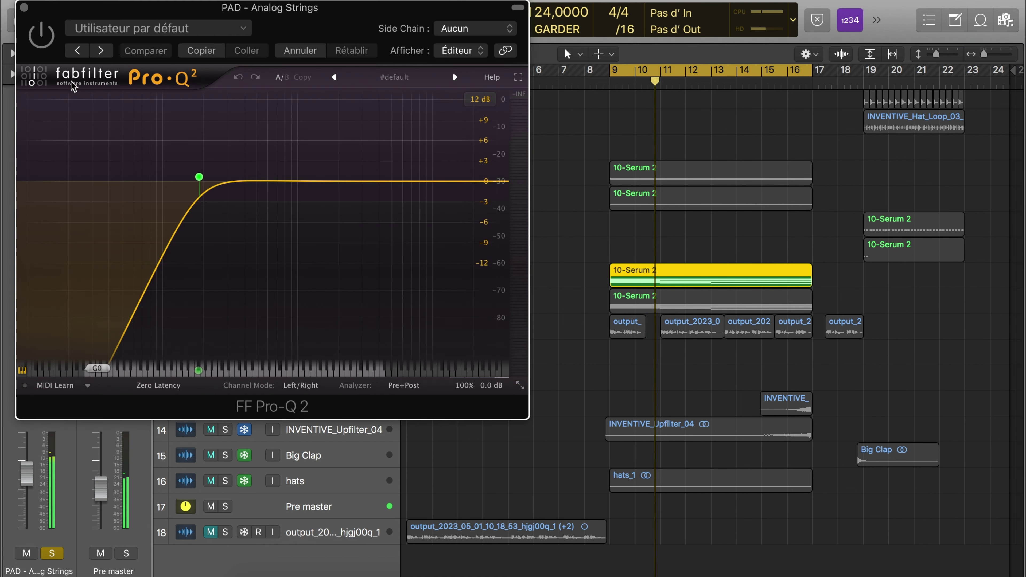
{"action": "left_click", "coordinate": [41, 36]}
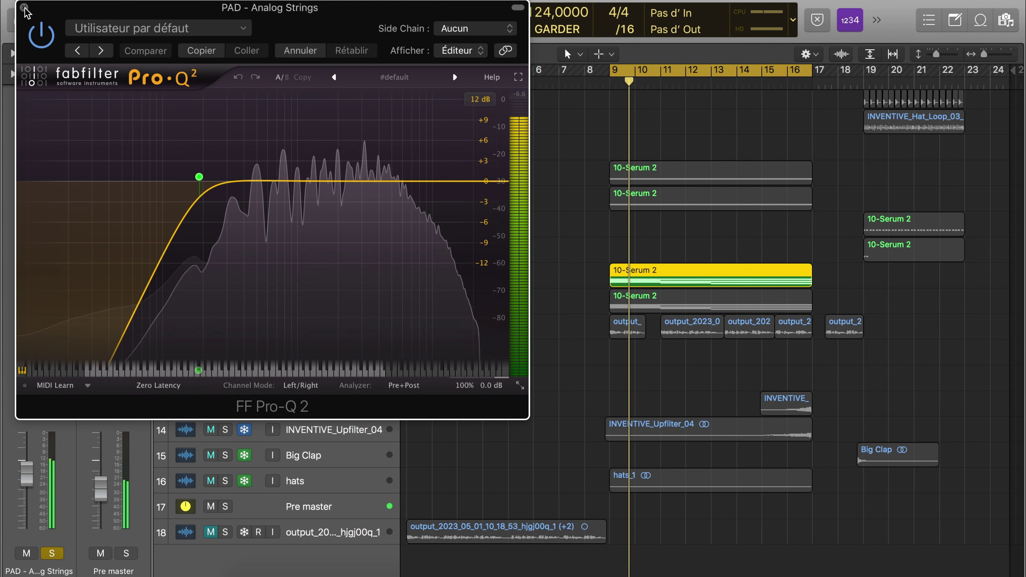
{"action": "left_click", "coordinate": [23, 8]}
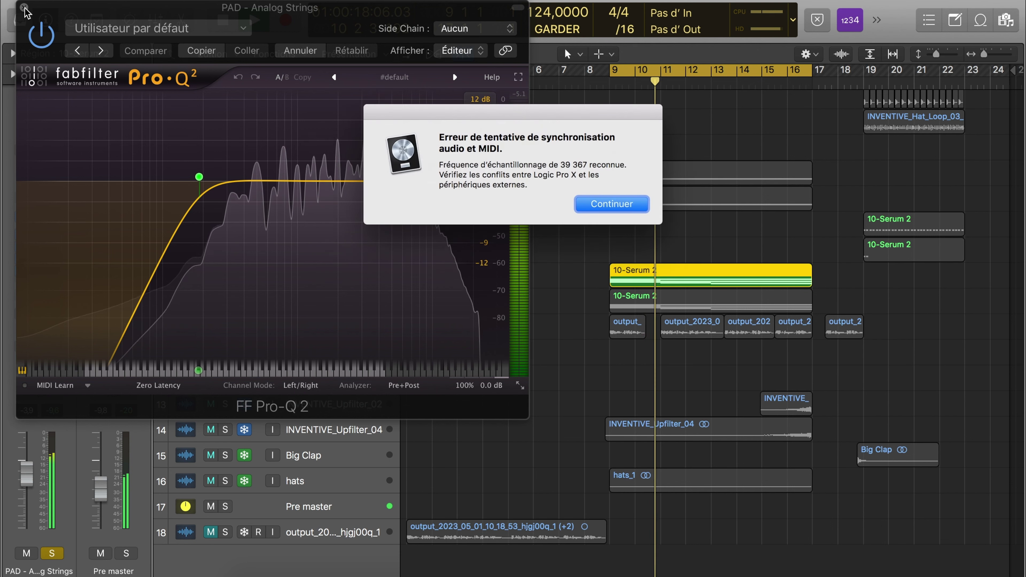
{"action": "key", "text": "Return"}
{"action": "left_click", "coordinate": [23, 8]}
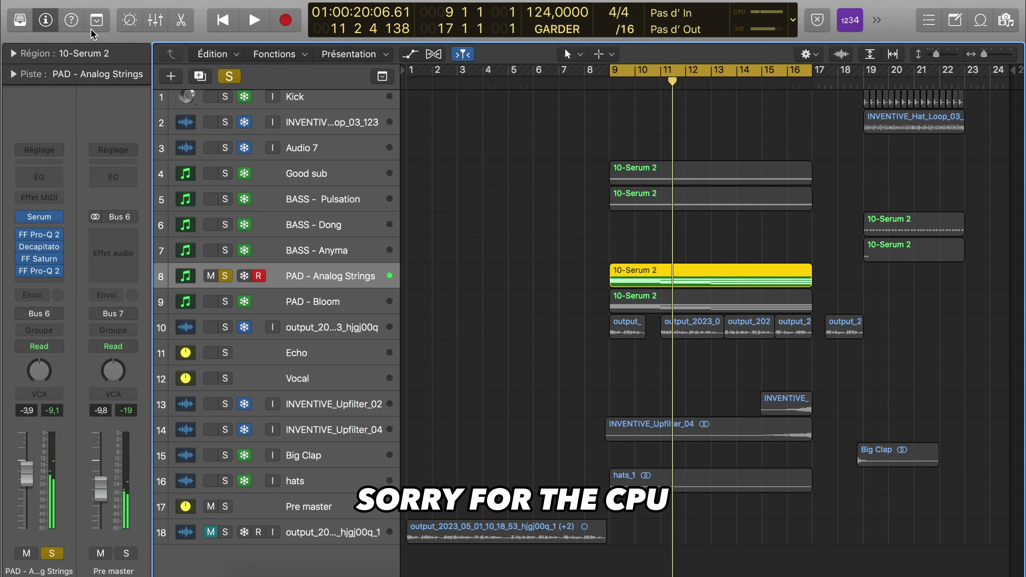
- Solo the Good sub track, play its notes in the piano roll and examine its FF Pro-Q 2 equalizer
{"action": "left_click", "coordinate": [210, 199]}
{"action": "key", "text": "space"}
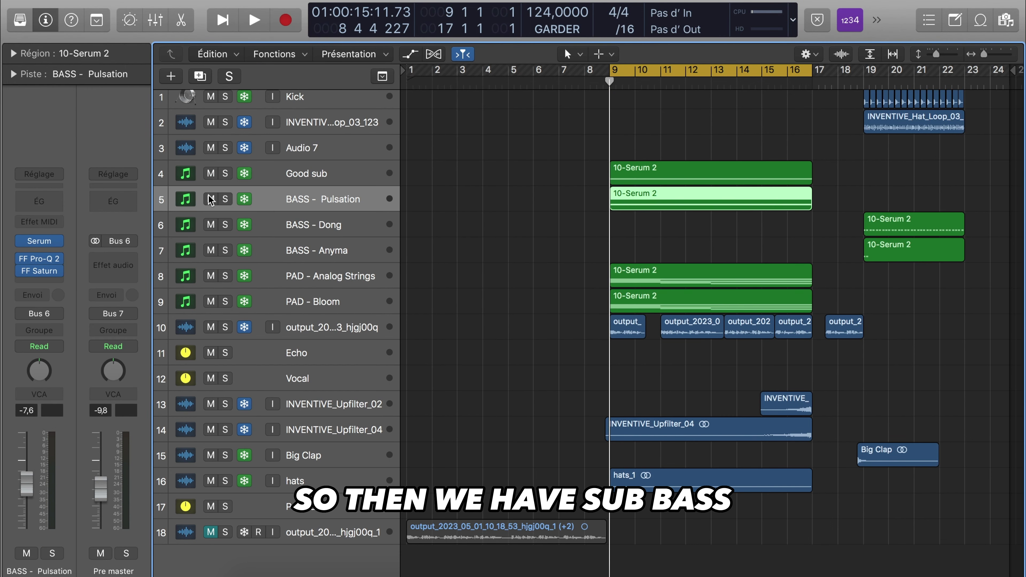
{"action": "left_click", "coordinate": [226, 173]}
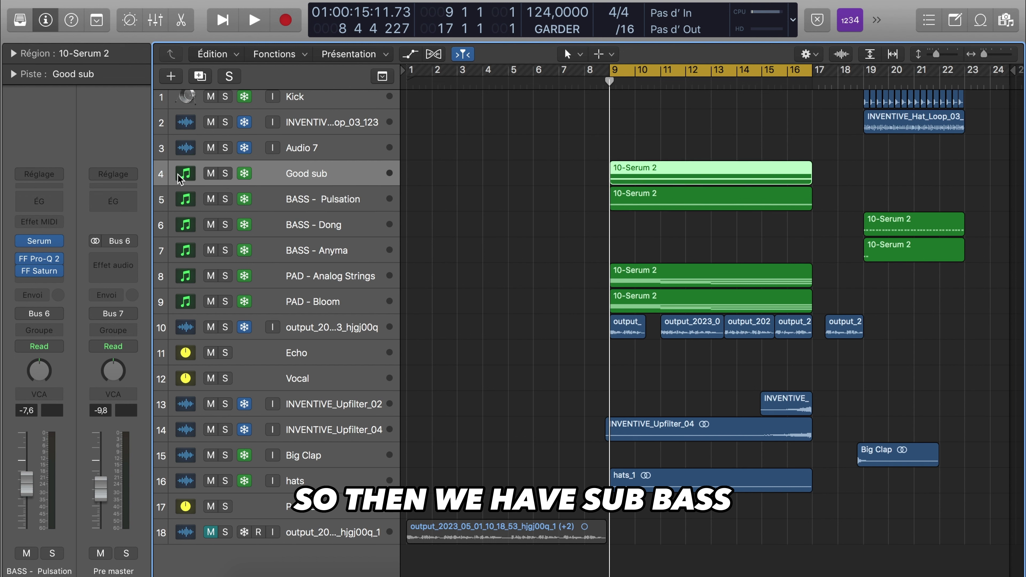
{"action": "left_click", "coordinate": [225, 173]}
{"action": "double_click", "coordinate": [688, 178]}
{"action": "key", "text": "space"}
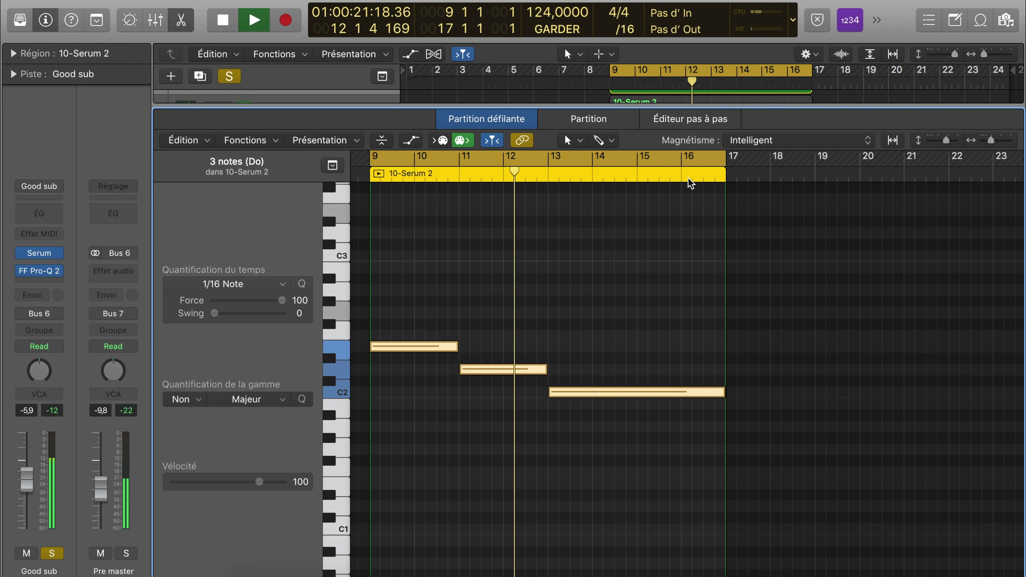
{"action": "key", "text": "p"}
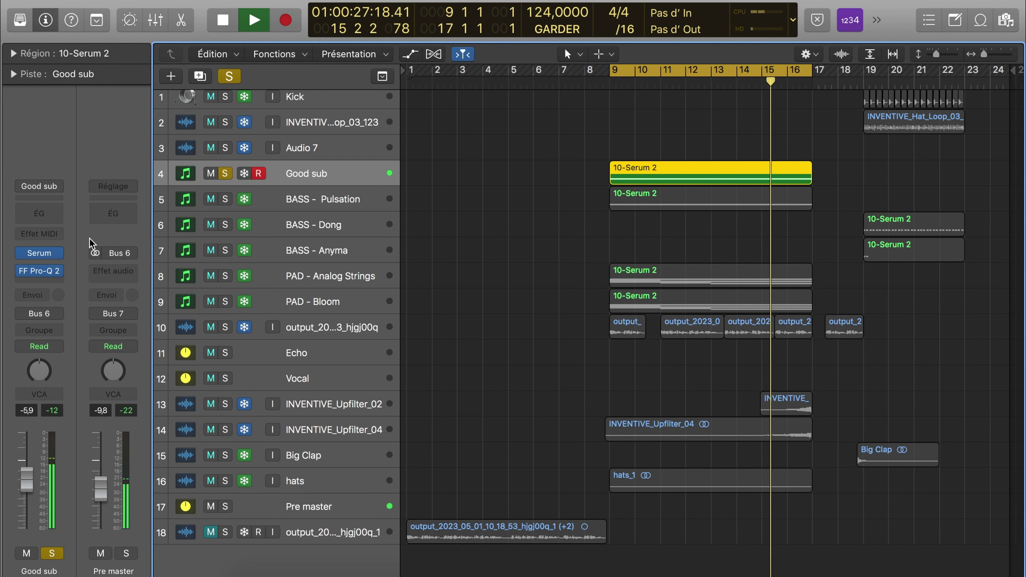
{"action": "left_click", "coordinate": [37, 275]}
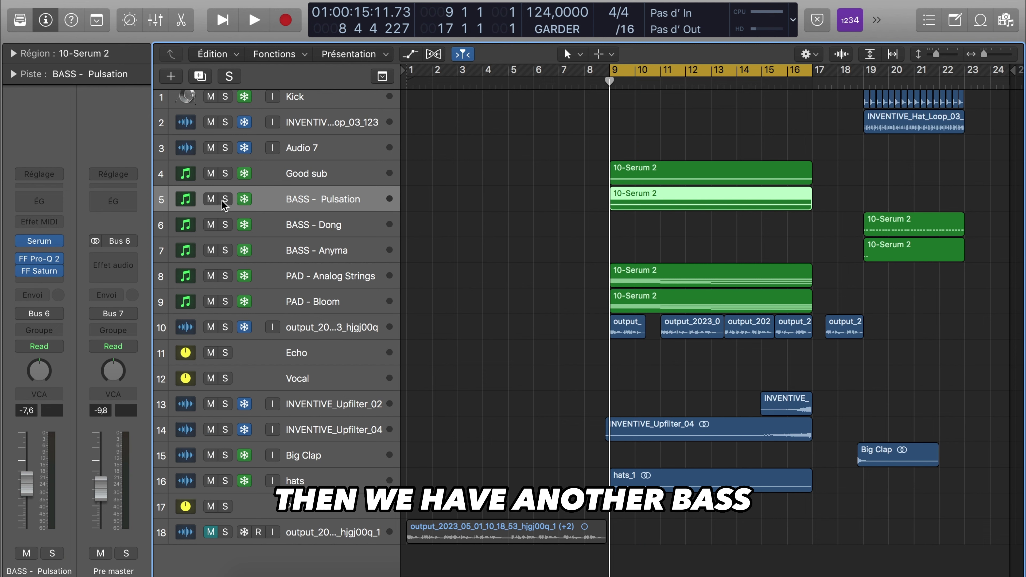
- Solo the BASS - Pulsation track and play its notes in the piano roll
{"action": "left_click", "coordinate": [222, 201]}
{"action": "double_click", "coordinate": [641, 201]}
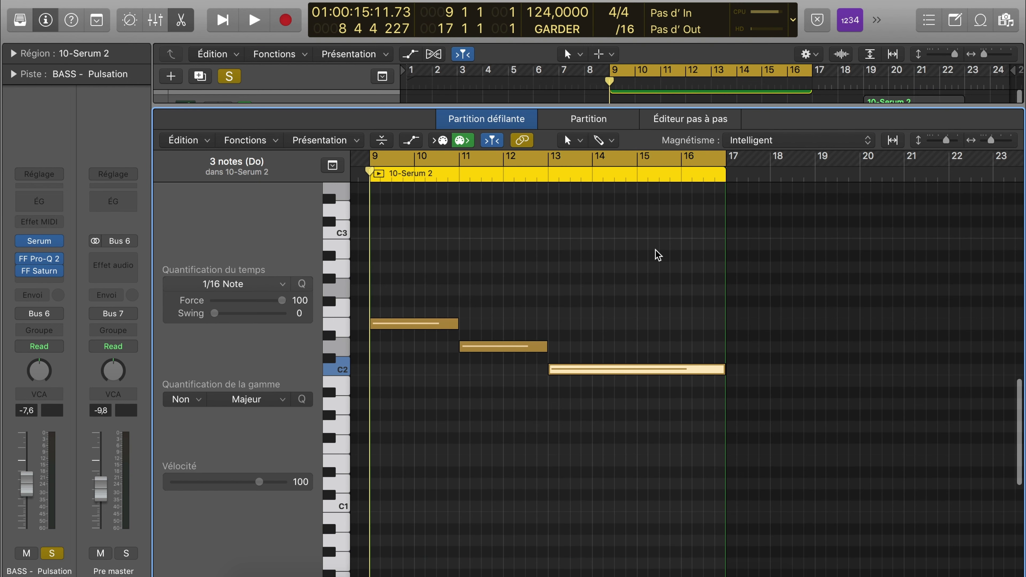
{"action": "key", "text": "space"}
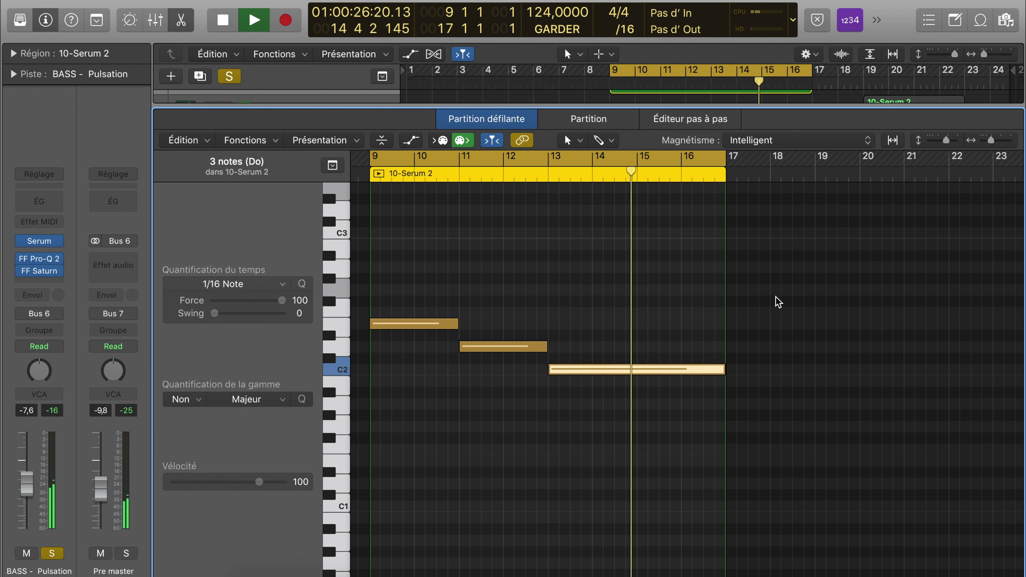
{"action": "key", "text": "e"}
{"action": "key", "text": "space"}
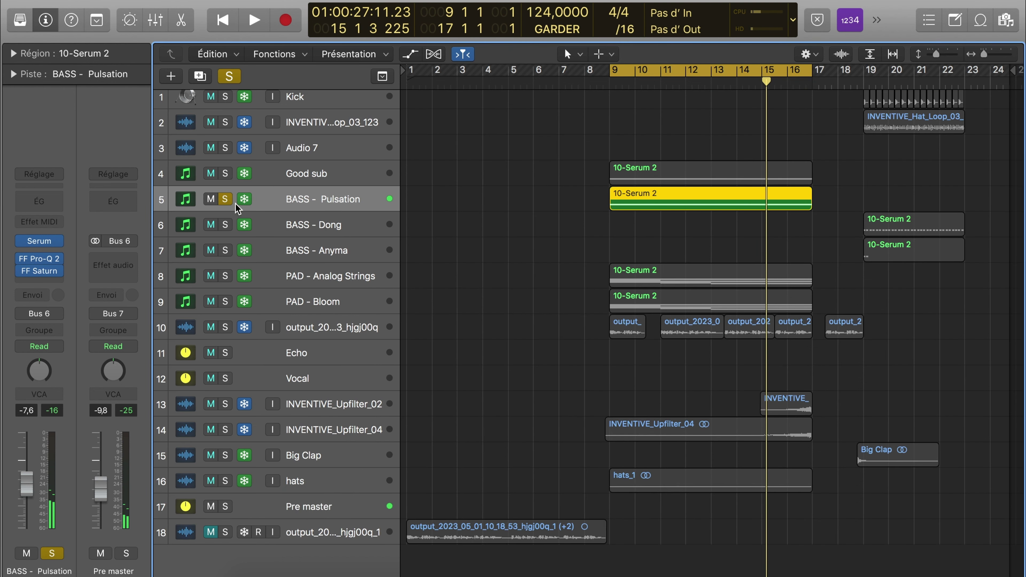
- Examine the FF Pro-Q 2 equalizer and FF Saturn saturation on the BASS - Pulsation track during playback
{"action": "left_click", "coordinate": [44, 270]}
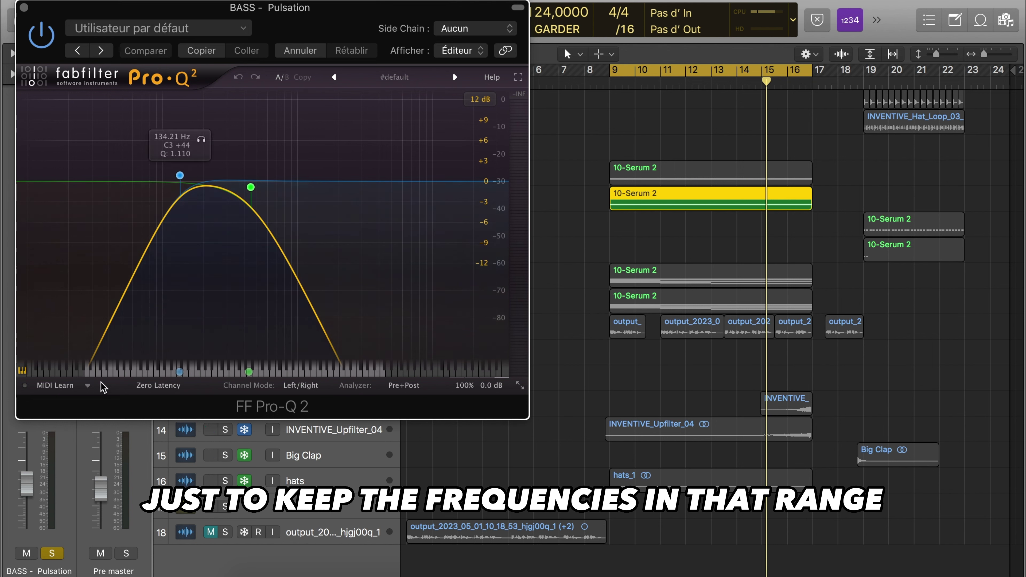
{"action": "key", "text": "space"}
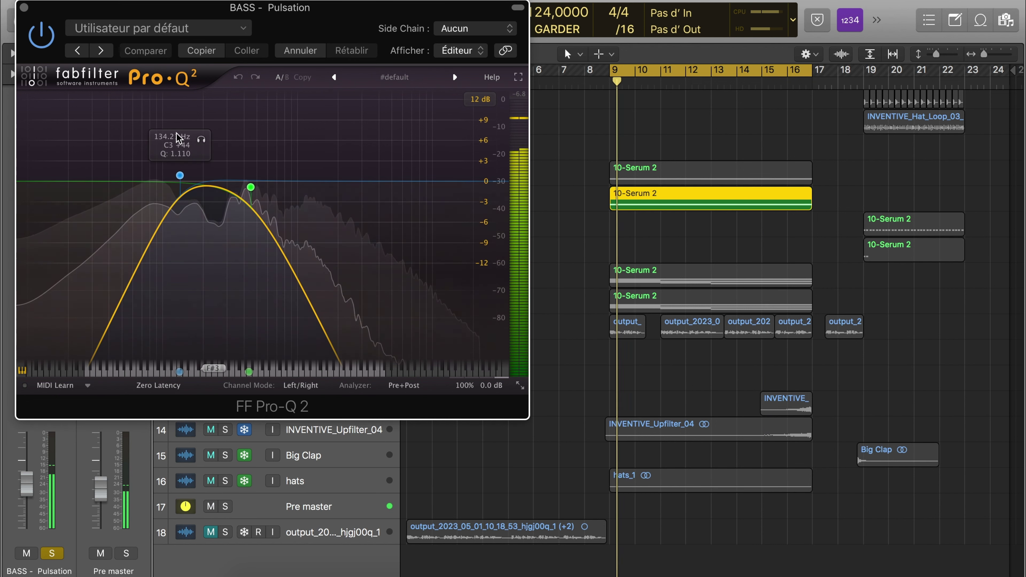
{"action": "left_click", "coordinate": [49, 36]}
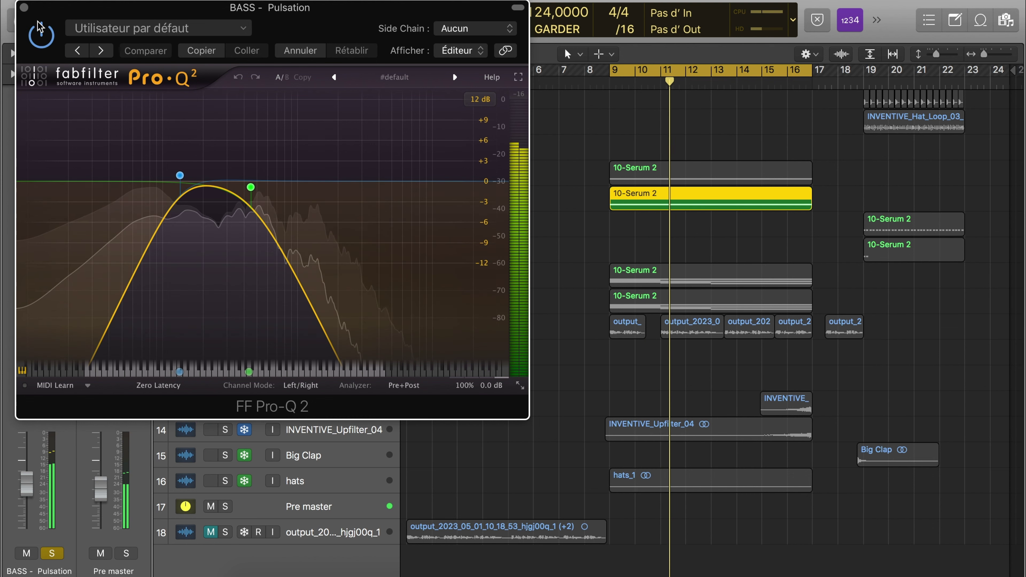
{"action": "left_click", "coordinate": [24, 8]}
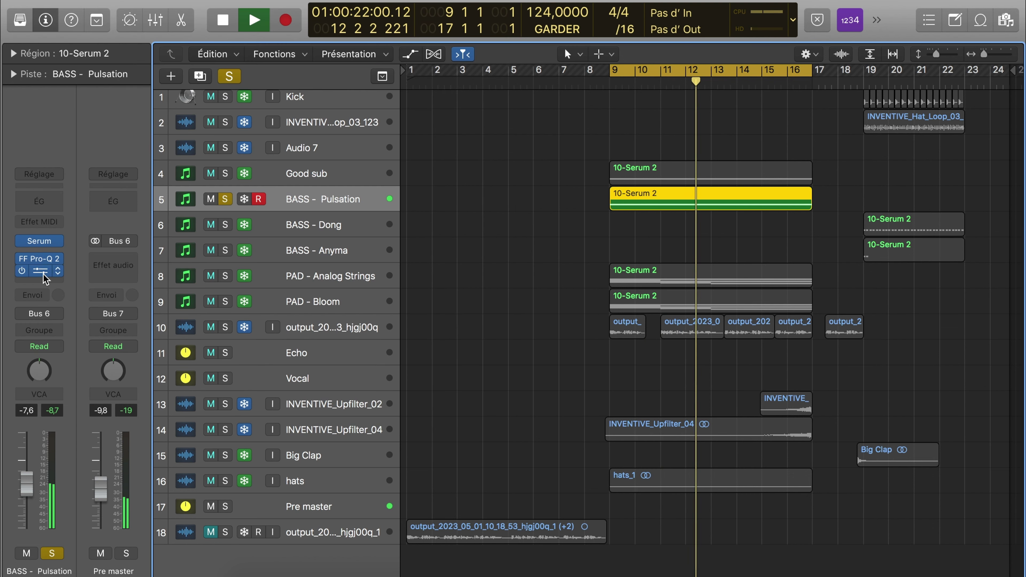
{"action": "left_click", "coordinate": [40, 274]}
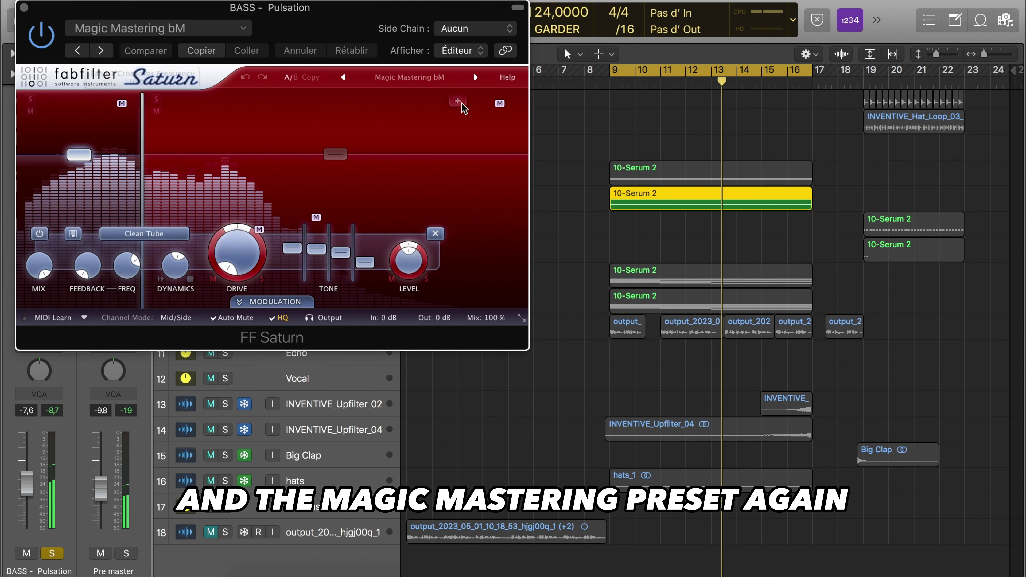
{"action": "left_click", "coordinate": [24, 8]}
- Solo PAD - Analog Strings together with Good sub and BASS - Pulsation, play the combination, and release the solos
{"action": "left_click", "coordinate": [196, 277]}
{"action": "left_click", "coordinate": [225, 277]}
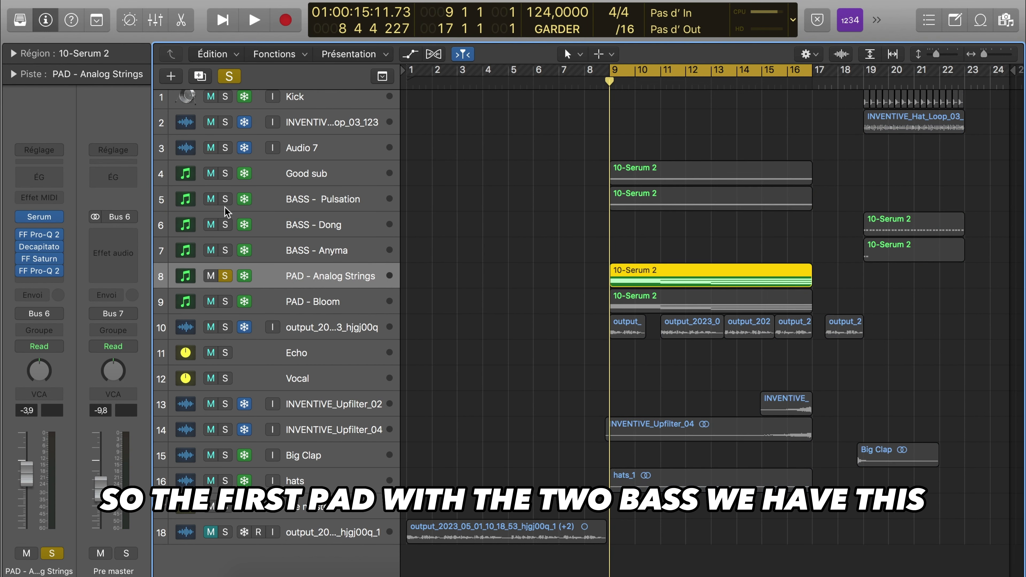
{"action": "left_click", "coordinate": [224, 175]}
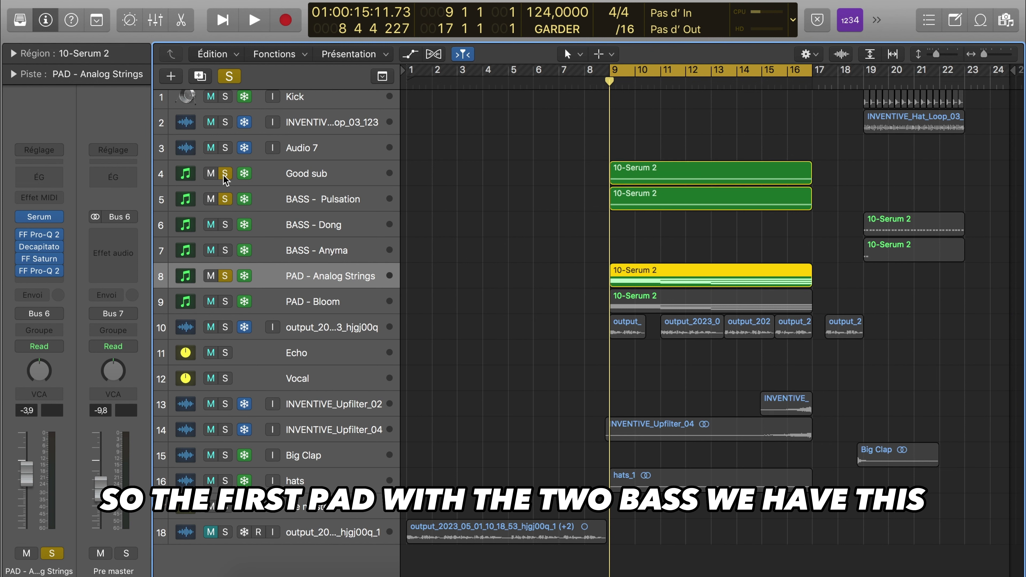
{"action": "key", "text": "space"}
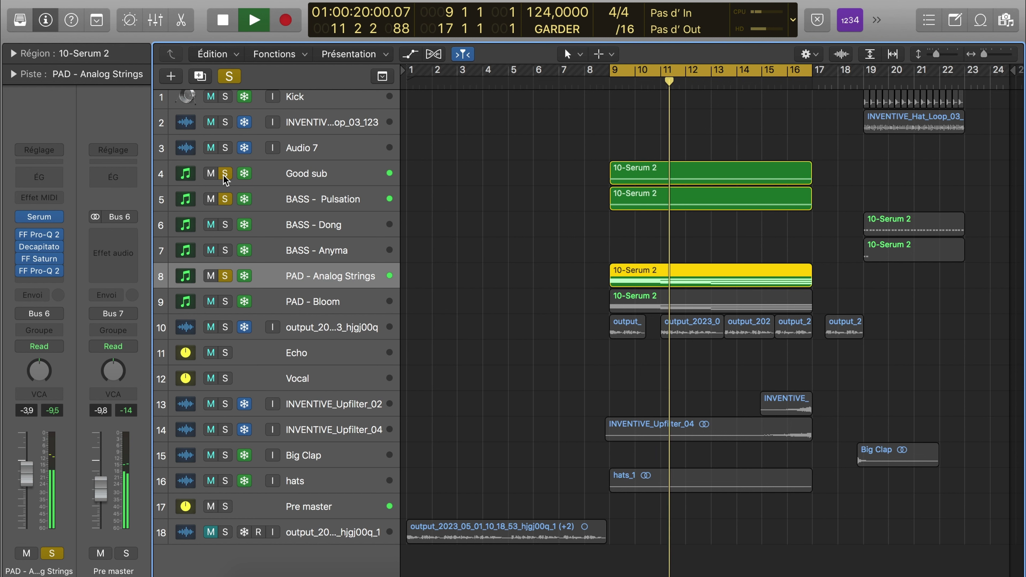
{"action": "left_click", "coordinate": [226, 174]}
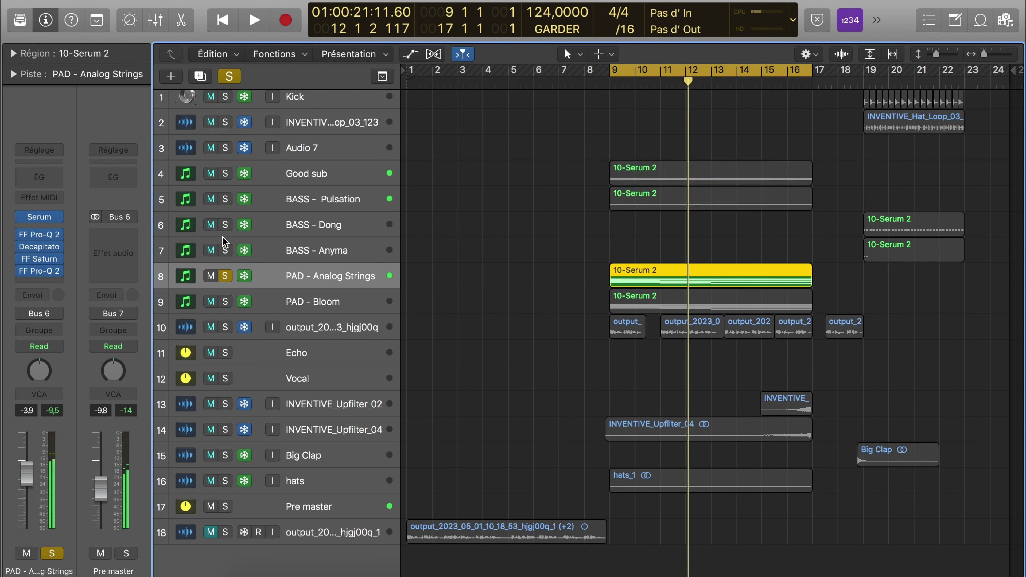
{"action": "left_click", "coordinate": [225, 199]}
{"action": "left_click", "coordinate": [225, 276]}
- Solo the PAD - Bloom track, listen to its region, and clear all solos
{"action": "left_click", "coordinate": [222, 303]}
{"action": "left_click", "coordinate": [224, 302]}
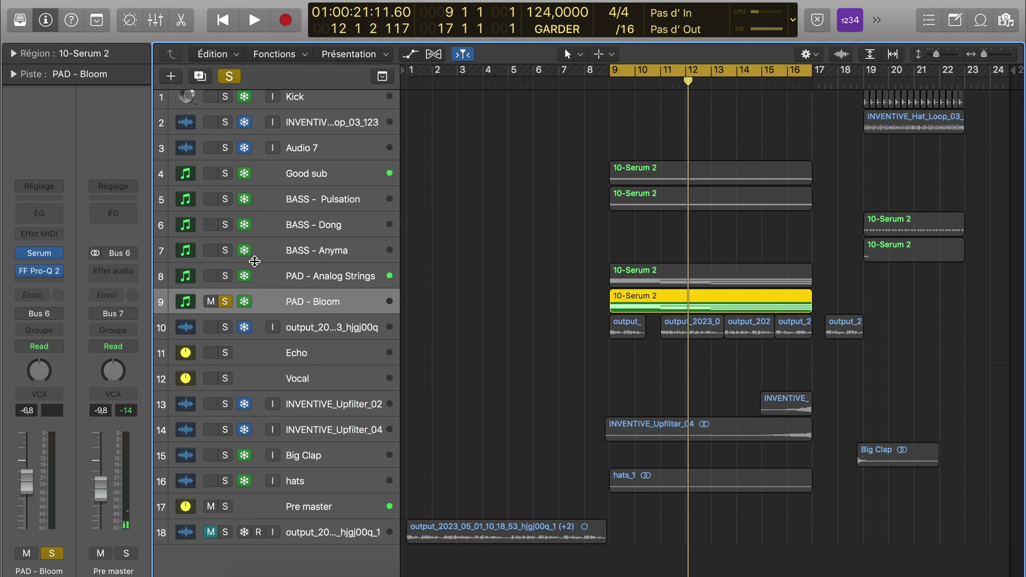
{"action": "key", "text": "space"}
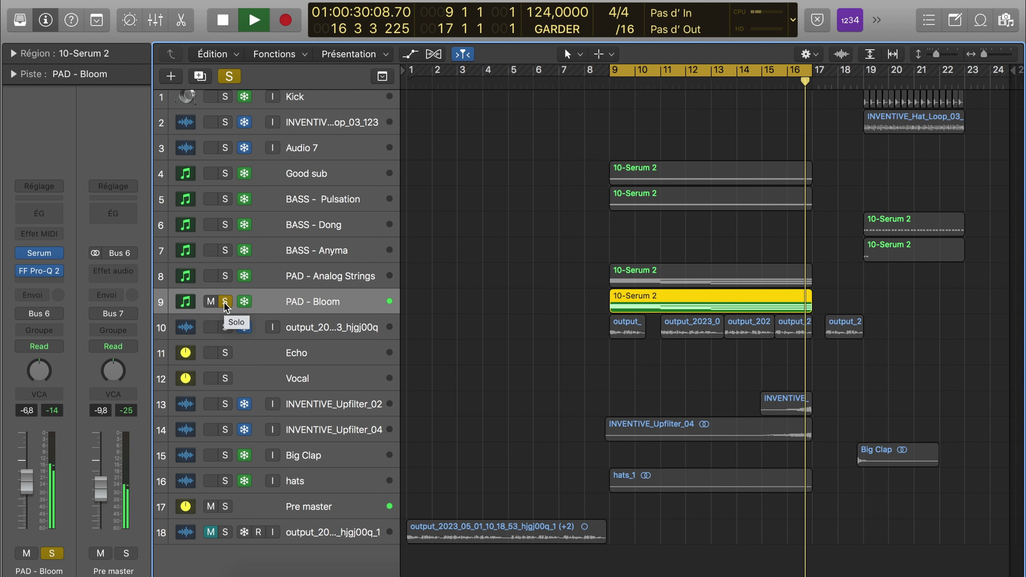
{"action": "key", "text": "space"}
{"action": "left_click", "coordinate": [225, 276]}
{"action": "left_click", "coordinate": [225, 327], "text": "alt"}
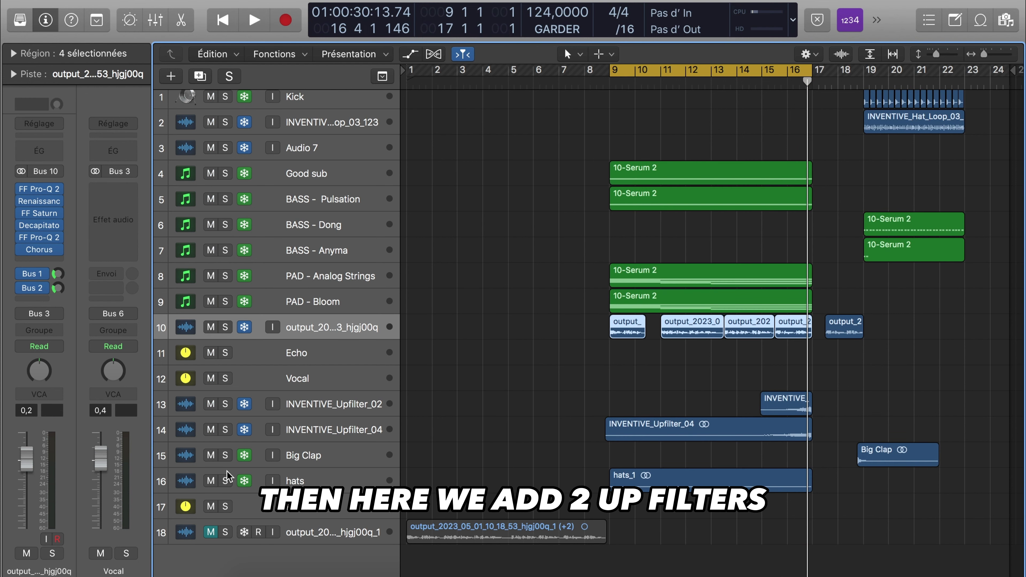
- Solo INVENTIVE_Upfilter_02 and INVENTIVE_Upfilter_04, play the end of their risers around bars 15 to 16, and release both solos
{"action": "left_click", "coordinate": [224, 409]}
{"action": "left_click", "coordinate": [225, 430]}
{"action": "key", "text": "space"}
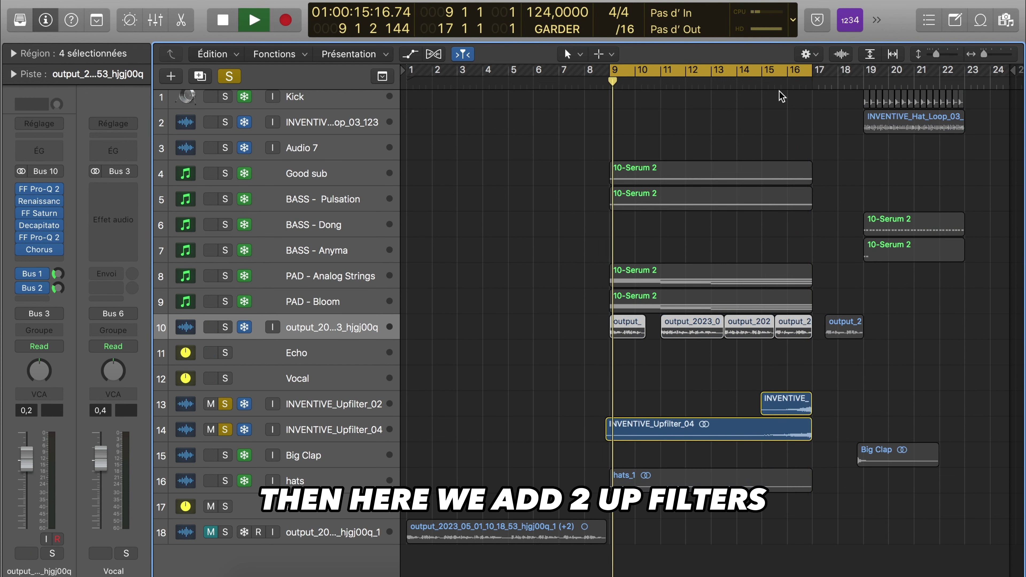
{"action": "left_click", "coordinate": [750, 83]}
{"action": "left_click", "coordinate": [795, 73]}
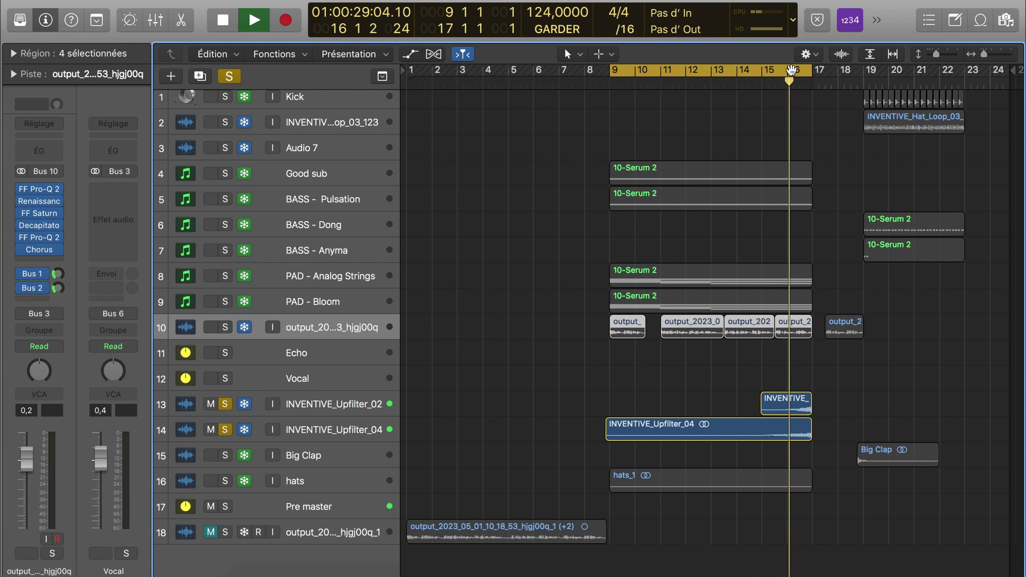
{"action": "key", "text": "space"}
{"action": "left_click", "coordinate": [225, 404]}
{"action": "left_click", "coordinate": [225, 430]}
- Solo the hats track, play it from bar 9, and release the solo
{"action": "left_click", "coordinate": [225, 481]}
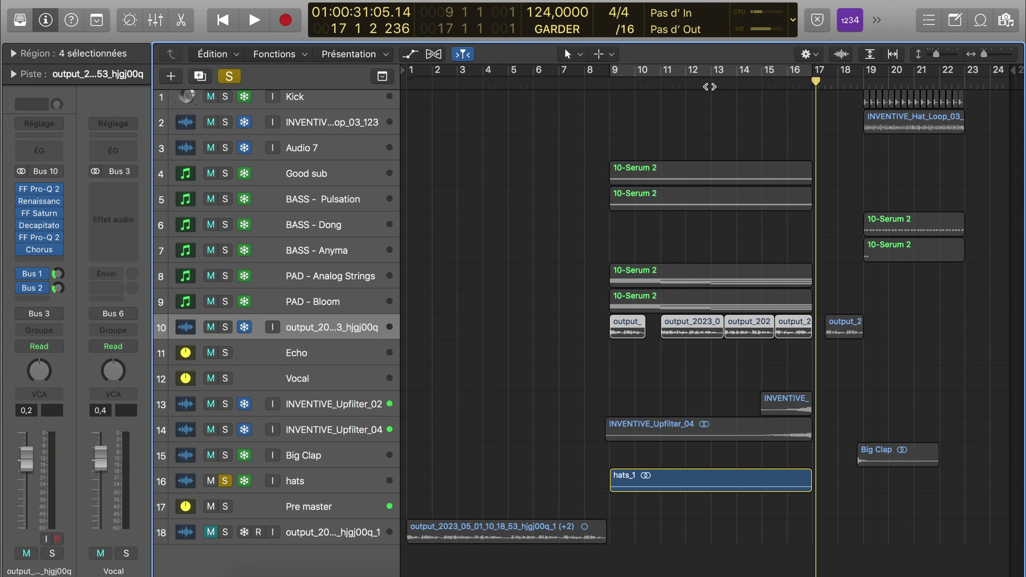
{"action": "left_click", "coordinate": [610, 82]}
{"action": "key", "text": "space"}
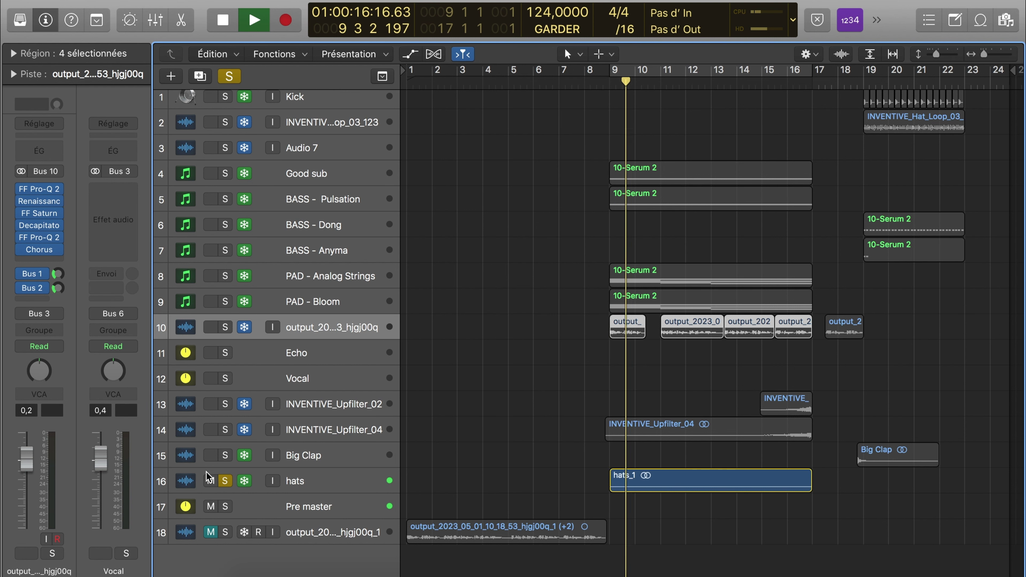
{"action": "left_click", "coordinate": [190, 483]}
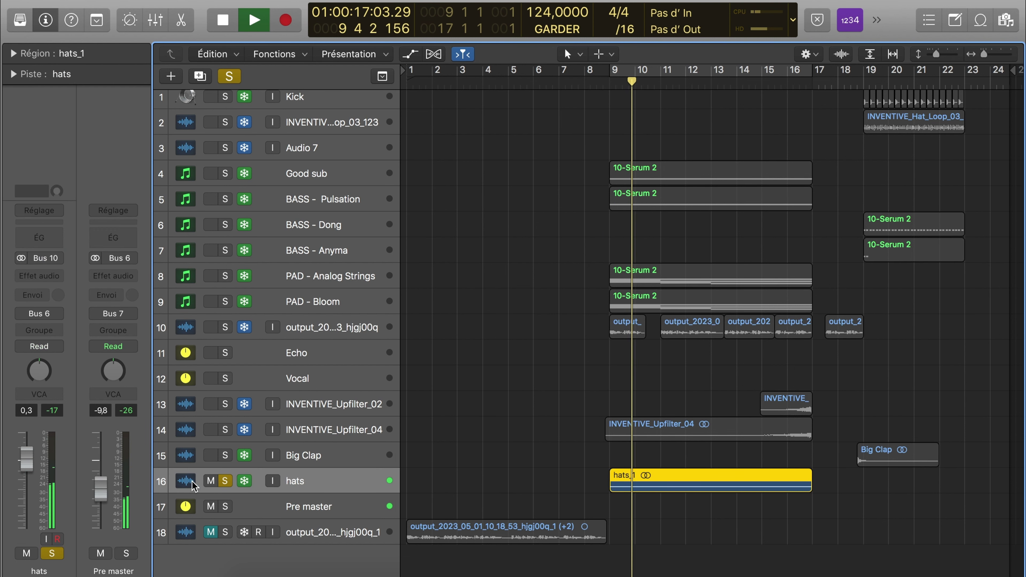
{"action": "key", "text": "space"}
{"action": "left_click", "coordinate": [225, 481]}
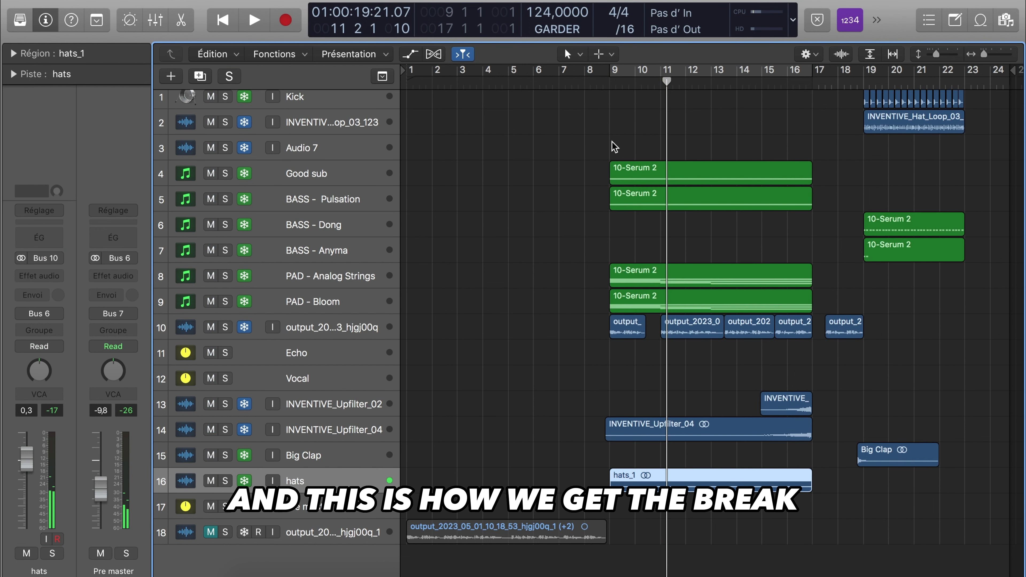
- Play the full break from bar 9 with all elements up to the drop at bar 19
{"action": "left_click", "coordinate": [606, 87]}
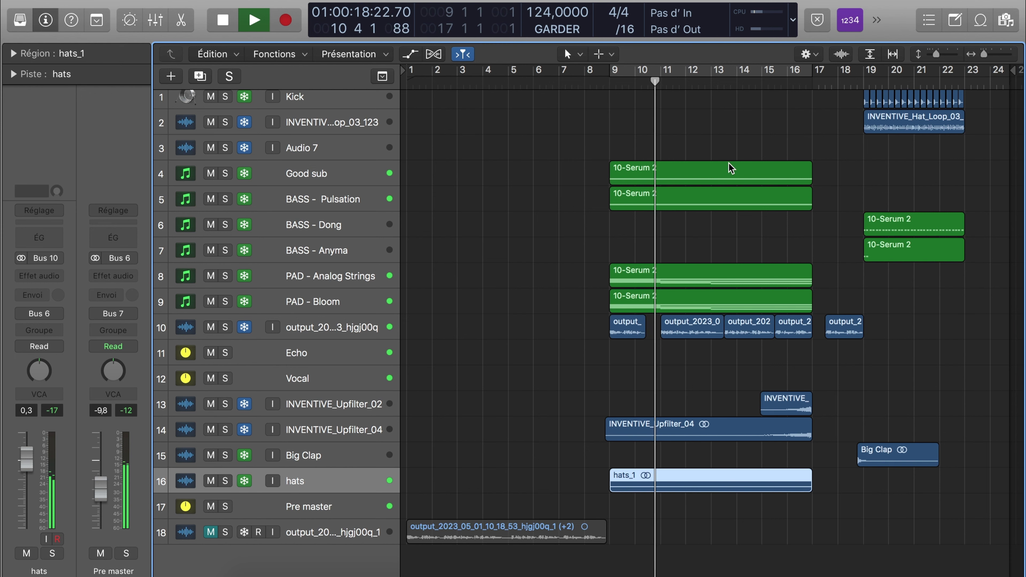
{"action": "key", "text": "super+Right"}
{"action": "scroll", "coordinate": [732, 168], "scroll_direction": "right", "scroll_amount": 5}
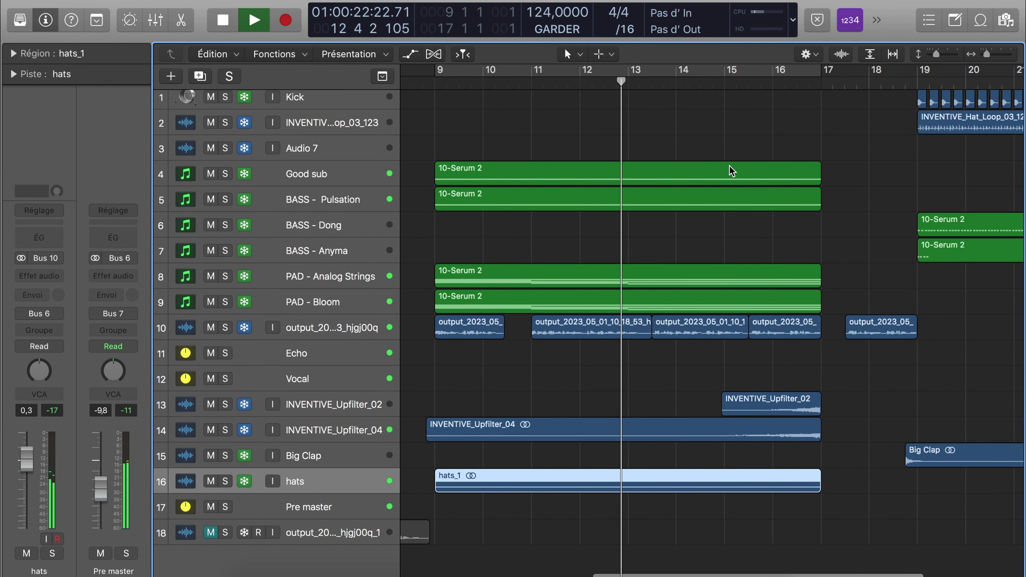
{"action": "left_click", "coordinate": [982, 55]}
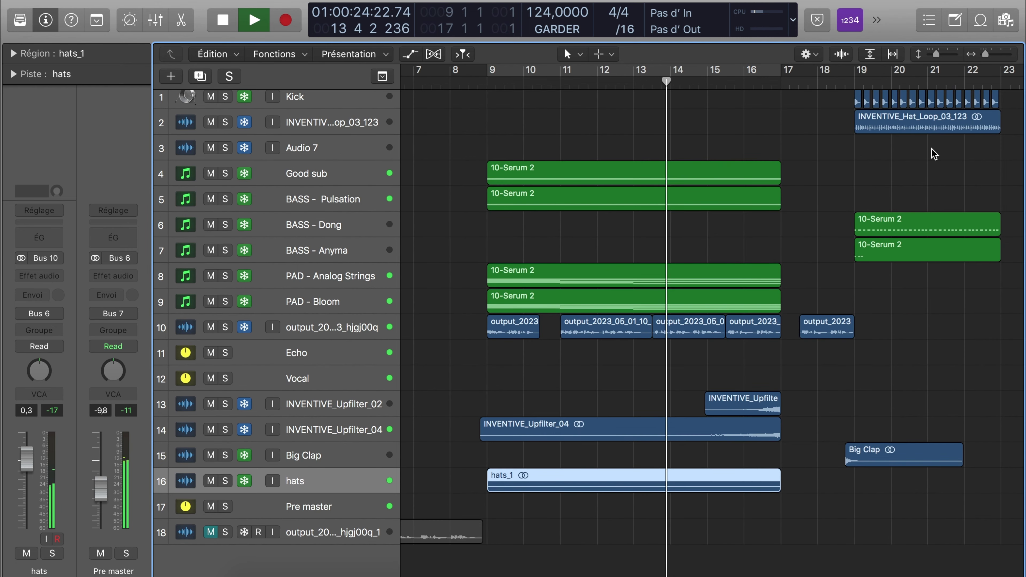
{"action": "scroll", "coordinate": [935, 153], "scroll_direction": "up", "scroll_amount": 1}
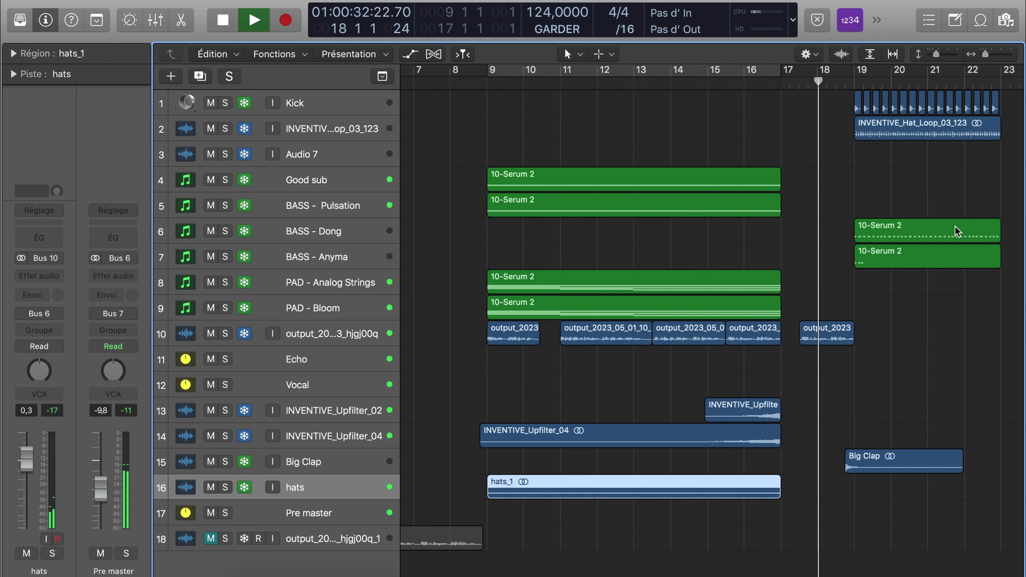
{"action": "key", "text": "space"}
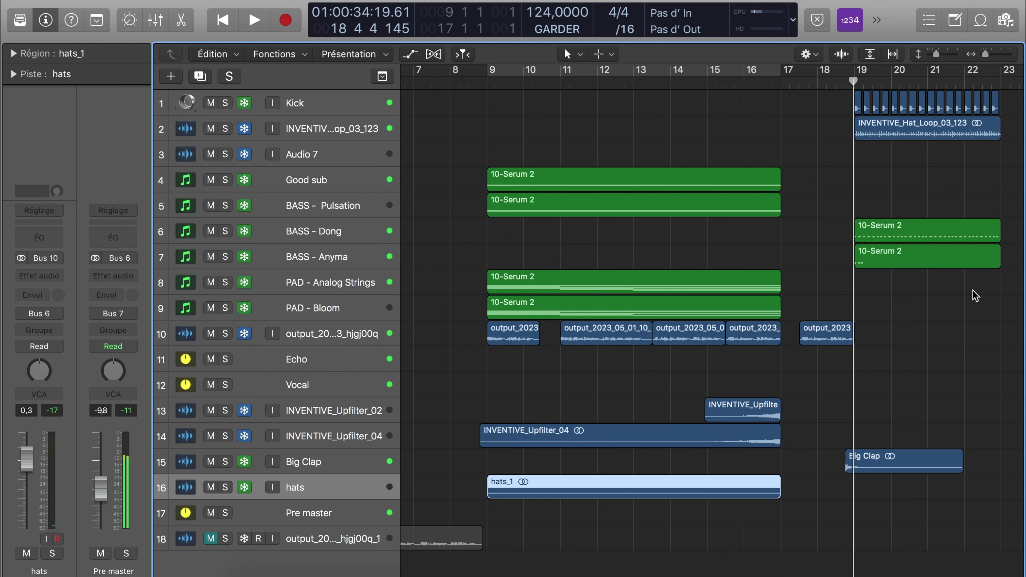
{"action": "scroll", "coordinate": [889, 251], "scroll_direction": "right", "scroll_amount": 3}
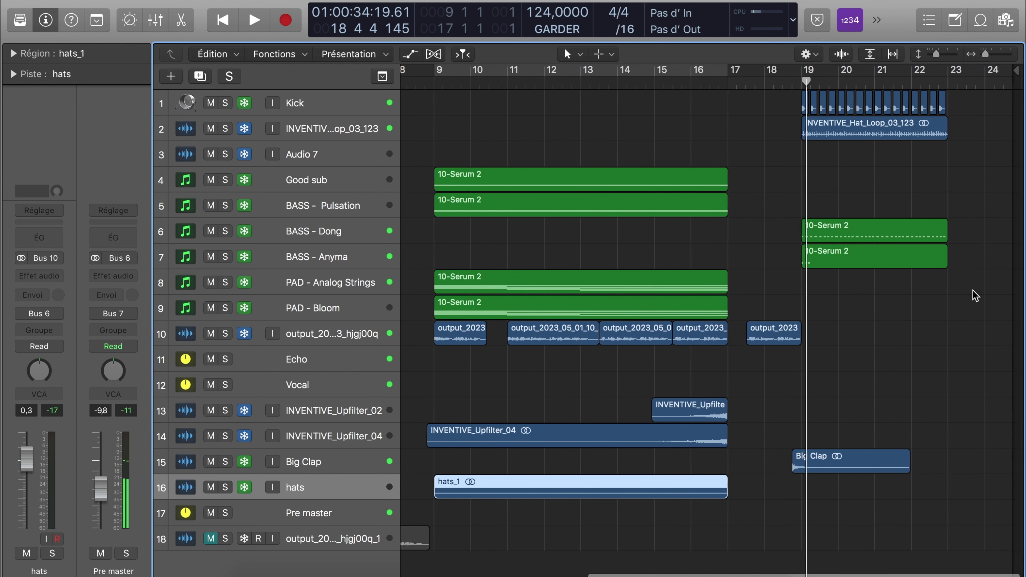
- Solo the Big Clap track, play it from just before the drop, and mute the track
{"action": "left_click", "coordinate": [784, 88]}
{"action": "left_click", "coordinate": [190, 465]}
{"action": "key", "text": "ctrl+s"}
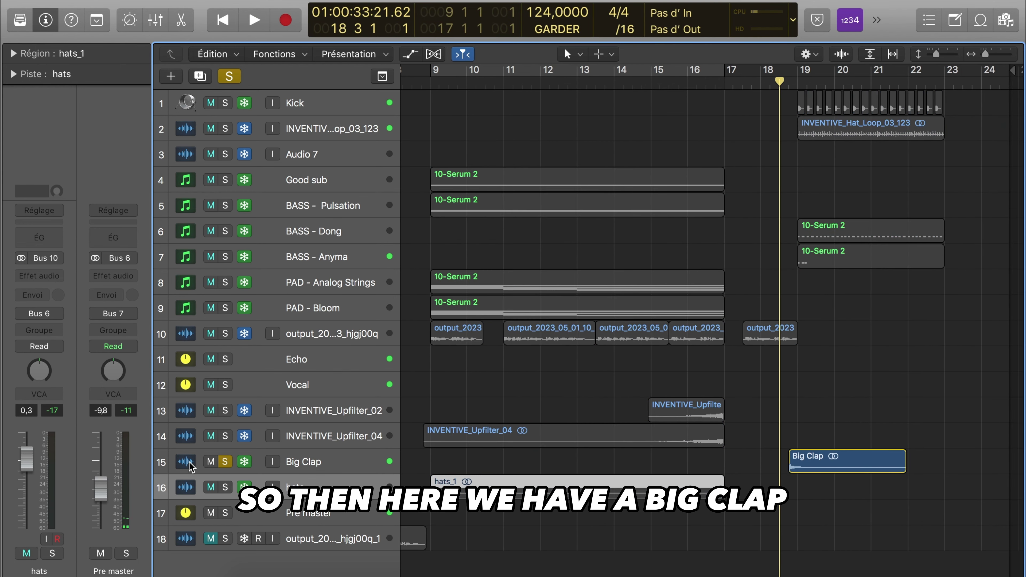
{"action": "key", "text": "space"}
{"action": "key", "text": "space"}
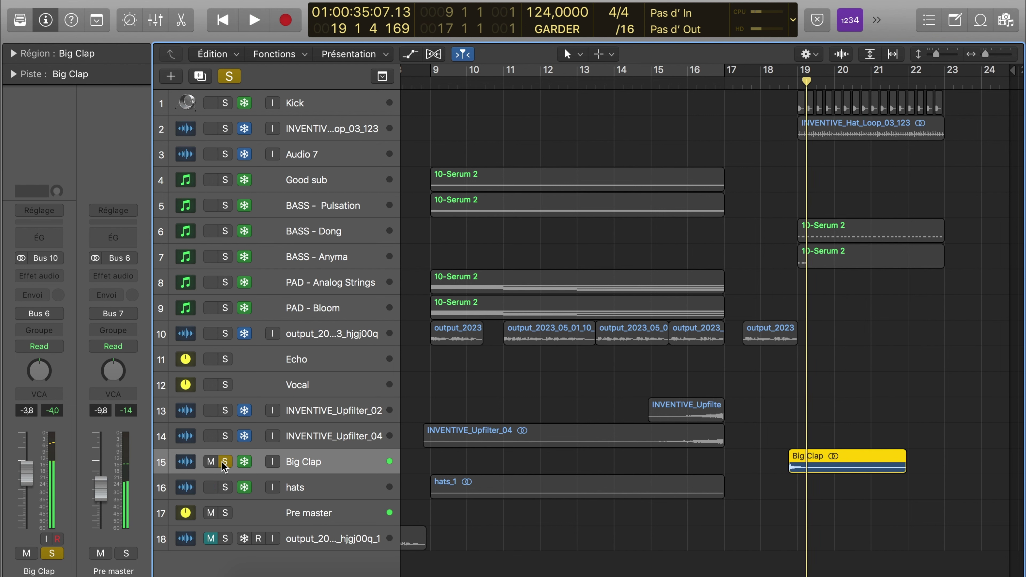
{"action": "key", "text": "ctrl+s"}
{"action": "key", "text": "ctrl+m"}
- Set the cycle range to bars 19 to 23 and play the Kick track soloed
{"action": "left_click_drag", "start_coordinate": [806, 72], "coordinate": [944, 72]}
{"action": "left_click", "coordinate": [225, 102]}
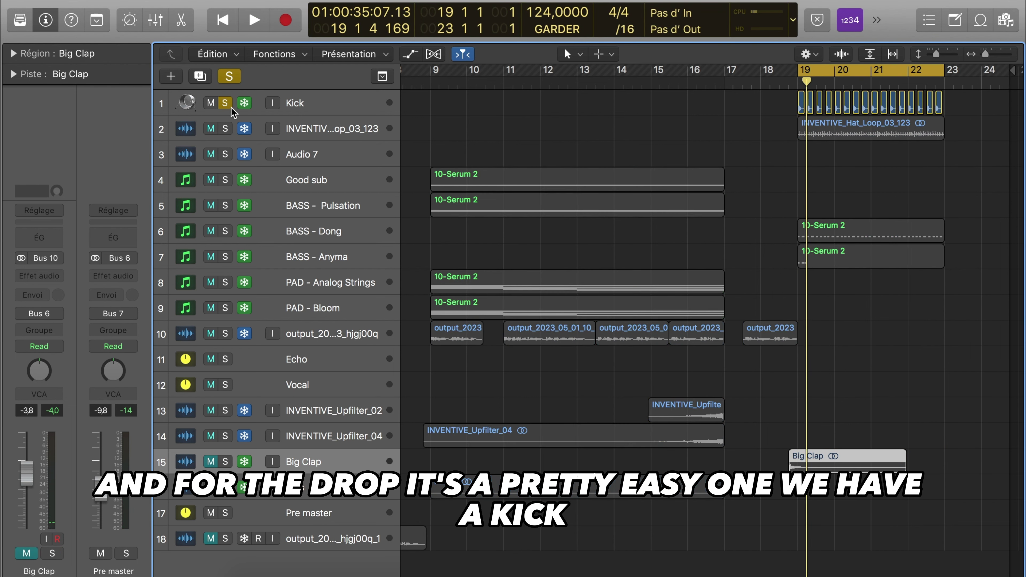
{"action": "key", "text": "space"}
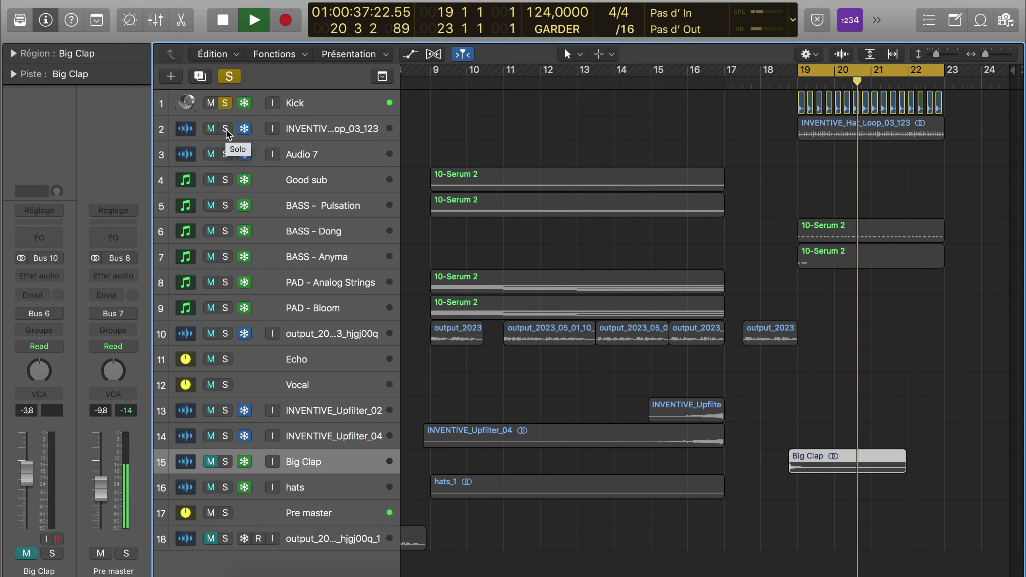
- Listen to the INVENTIVE_Hat_Loop_03_123 track soloed over the drop and release its solo
{"action": "left_click", "coordinate": [225, 128]}
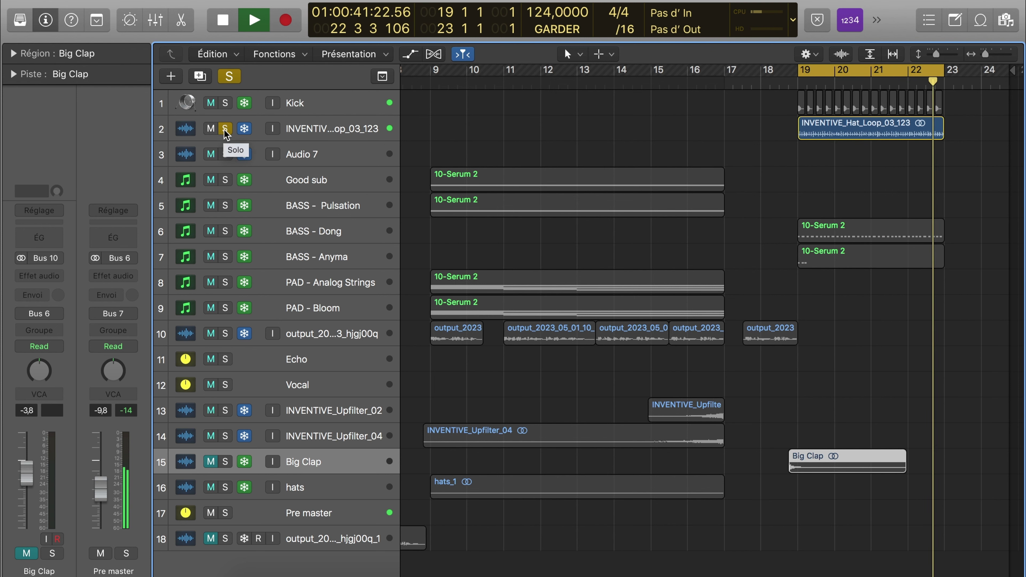
{"action": "key", "text": "space"}
{"action": "left_click", "coordinate": [225, 128]}
- Solo the BASS - Dong track and play its rolling 1/16 notes in the piano roll
{"action": "left_click", "coordinate": [225, 205]}
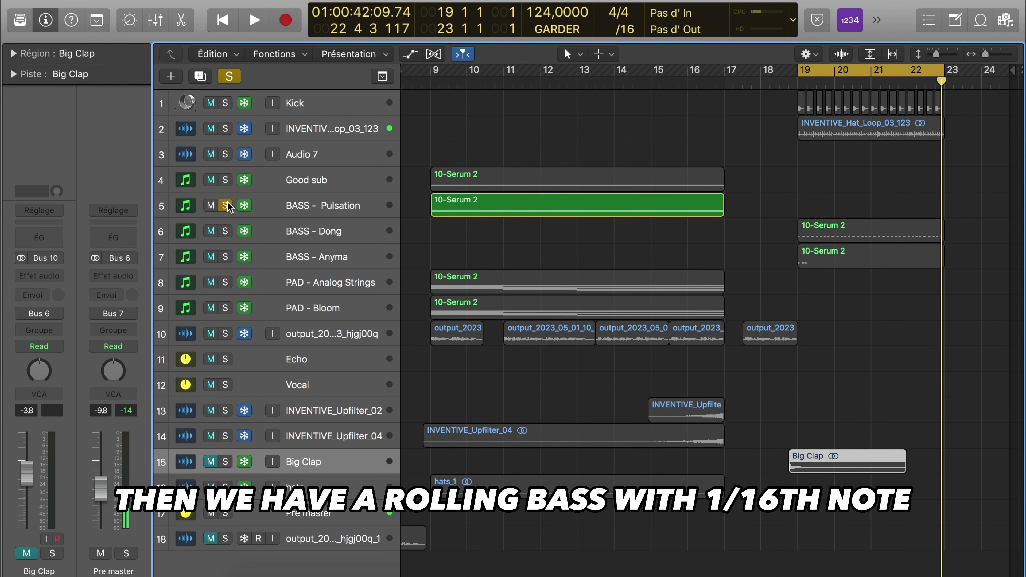
{"action": "left_click", "coordinate": [225, 205]}
{"action": "left_click", "coordinate": [225, 231]}
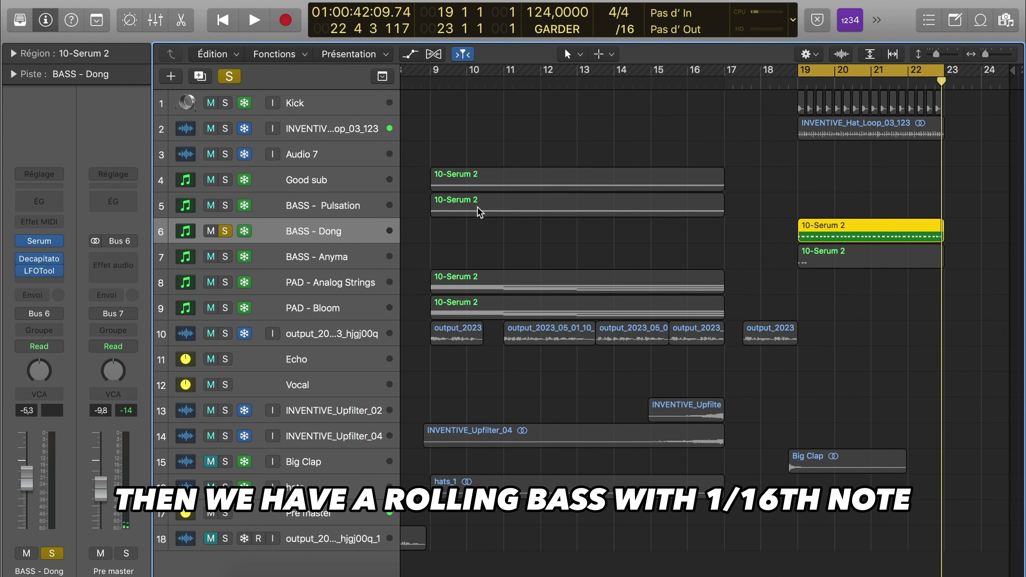
{"action": "double_click", "coordinate": [856, 235]}
{"action": "key", "text": "space"}
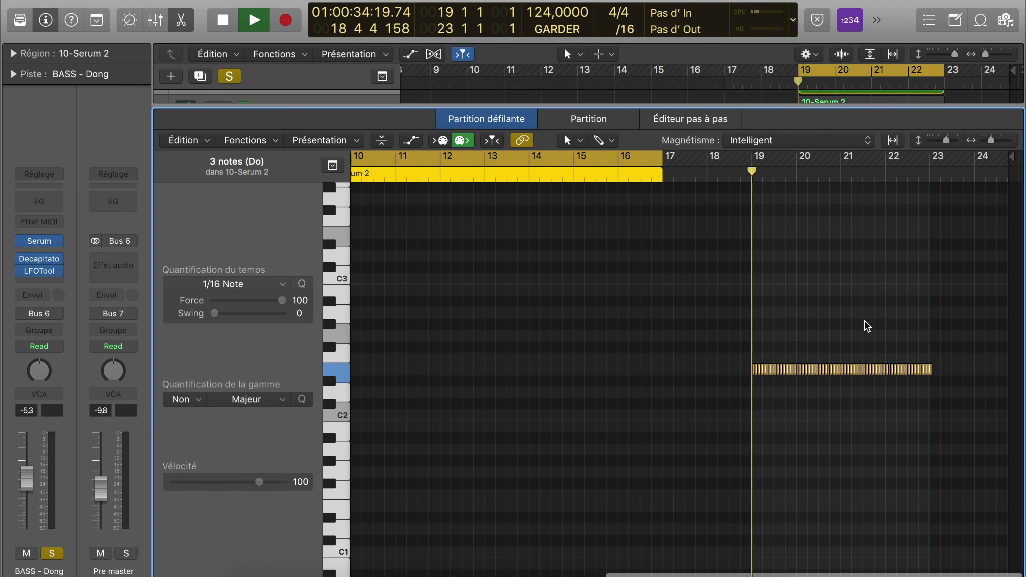
- Fit the BASS - Dong notes in the piano roll, play the rolling pattern, and return to the full track arrangement
{"action": "key", "text": "z"}
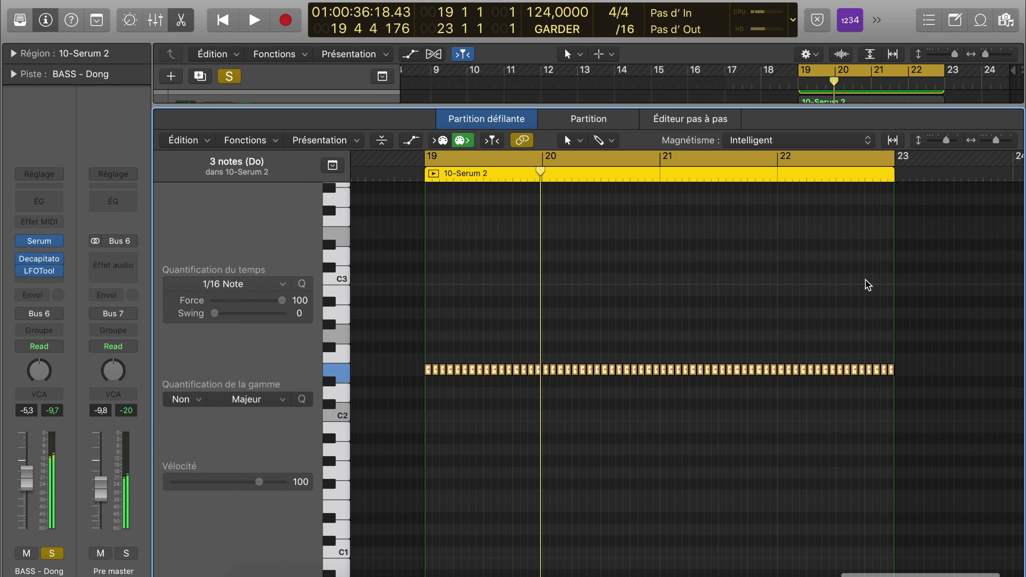
{"action": "key", "text": "ctrl+period"}
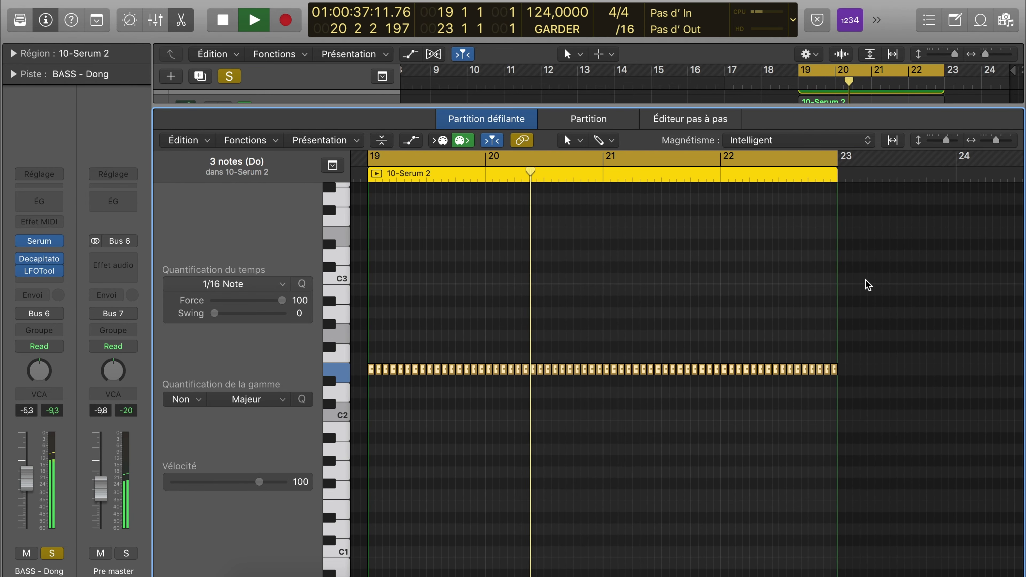
{"action": "key", "text": "e"}
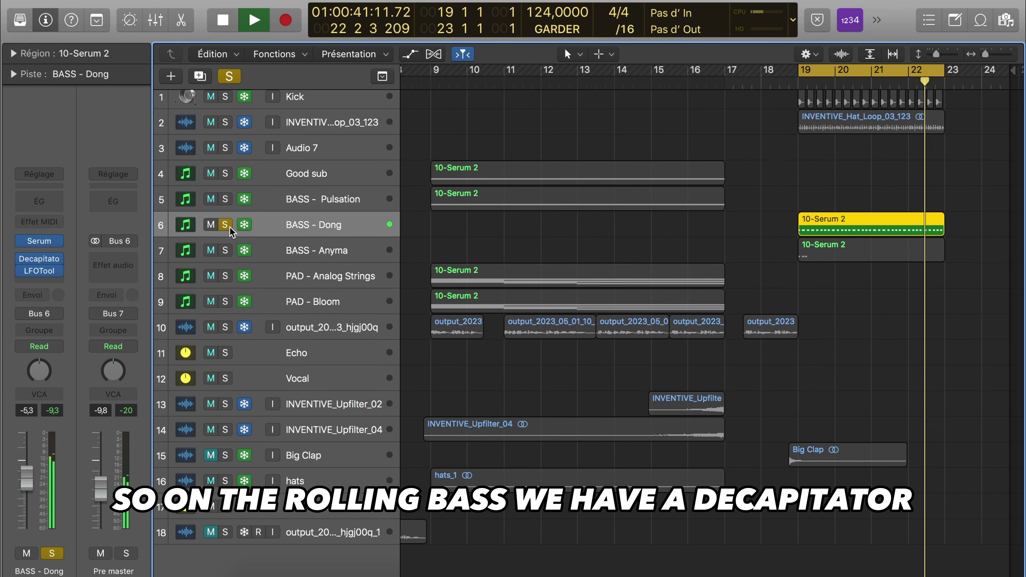
{"action": "key", "text": "space"}
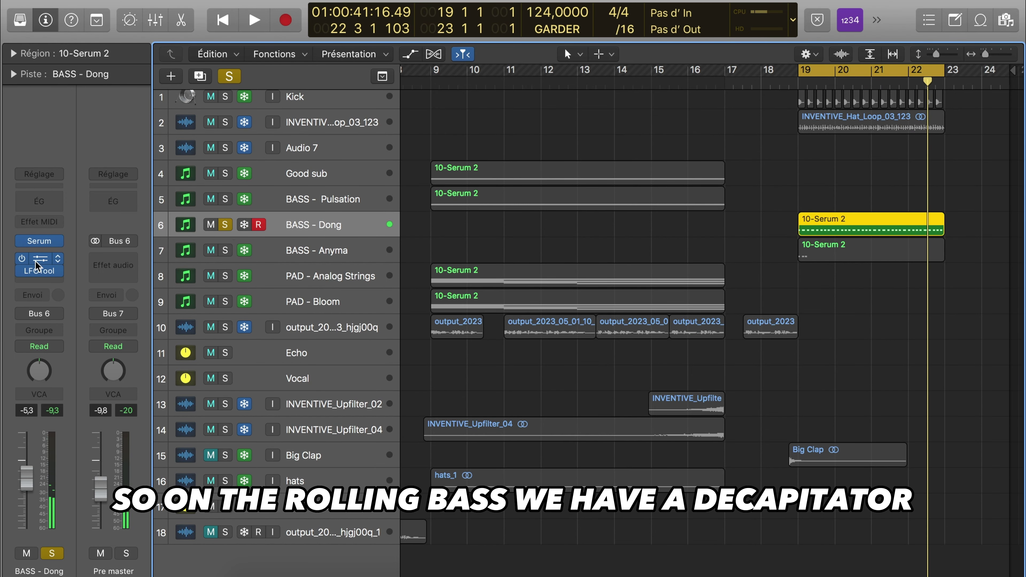
- Compare BASS - Dong with Decapitator bypassed and active, and inspect the SideChain curve in its LFOTool
{"action": "left_click", "coordinate": [58, 253]}
{"action": "key", "text": "space"}
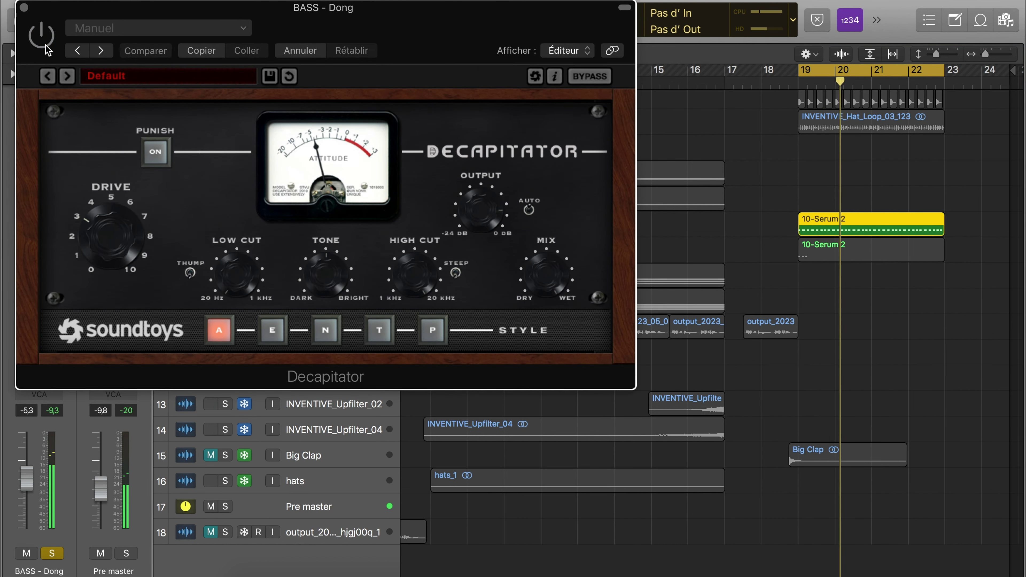
{"action": "left_click", "coordinate": [23, 8]}
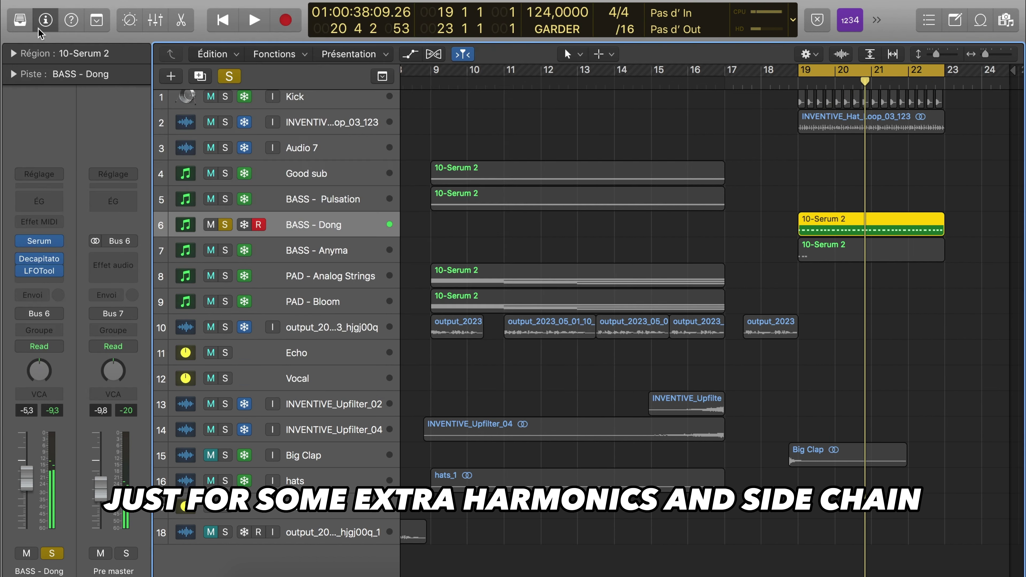
{"action": "left_click", "coordinate": [40, 272]}
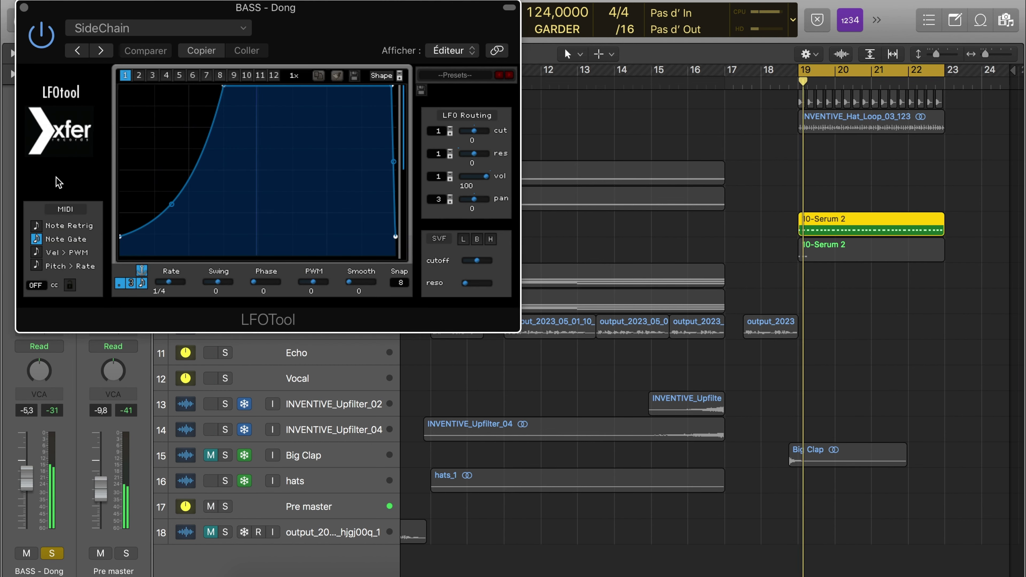
{"action": "left_click", "coordinate": [24, 7]}
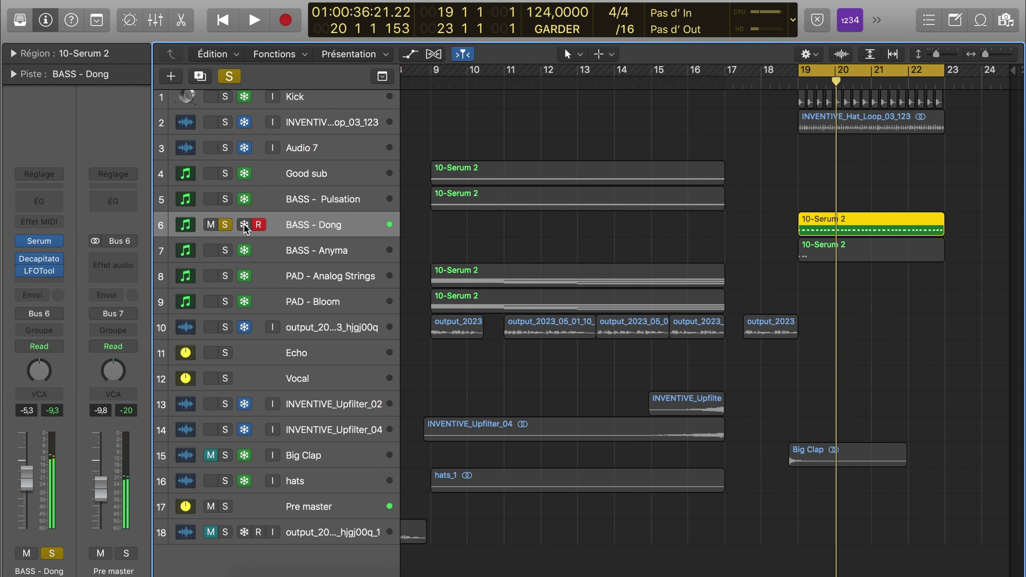
- Solo the BASS - Anyma track and play its 10-Serum 2 region in the piano roll
{"action": "key", "text": "Down"}
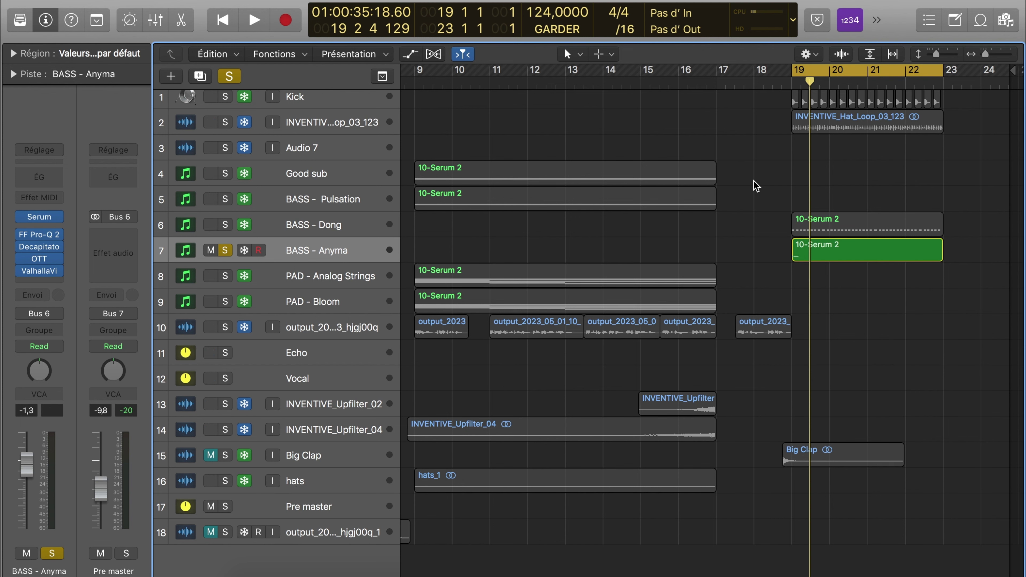
{"action": "key", "text": "space"}
{"action": "double_click", "coordinate": [809, 252]}
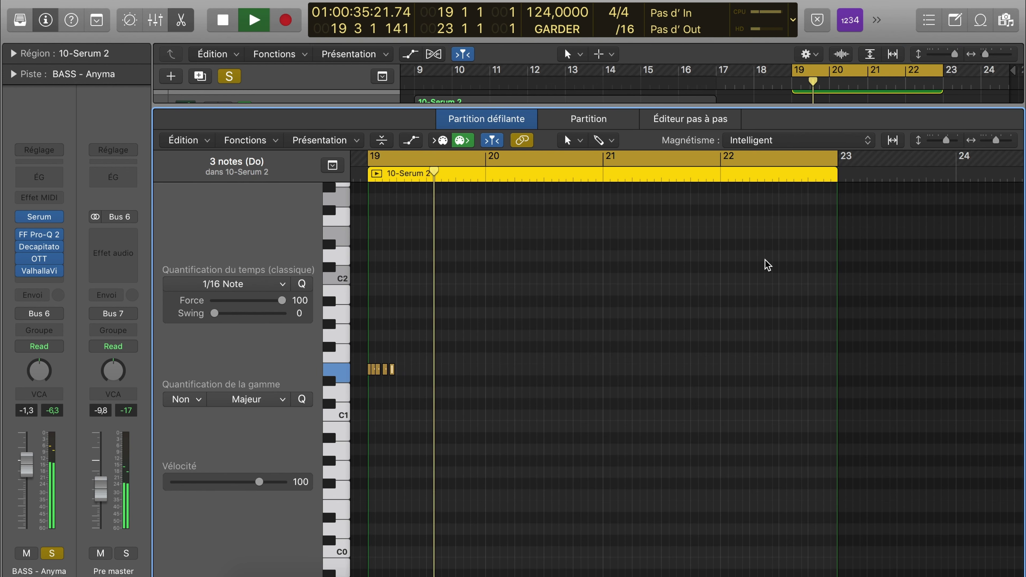
{"action": "key", "text": "space"}
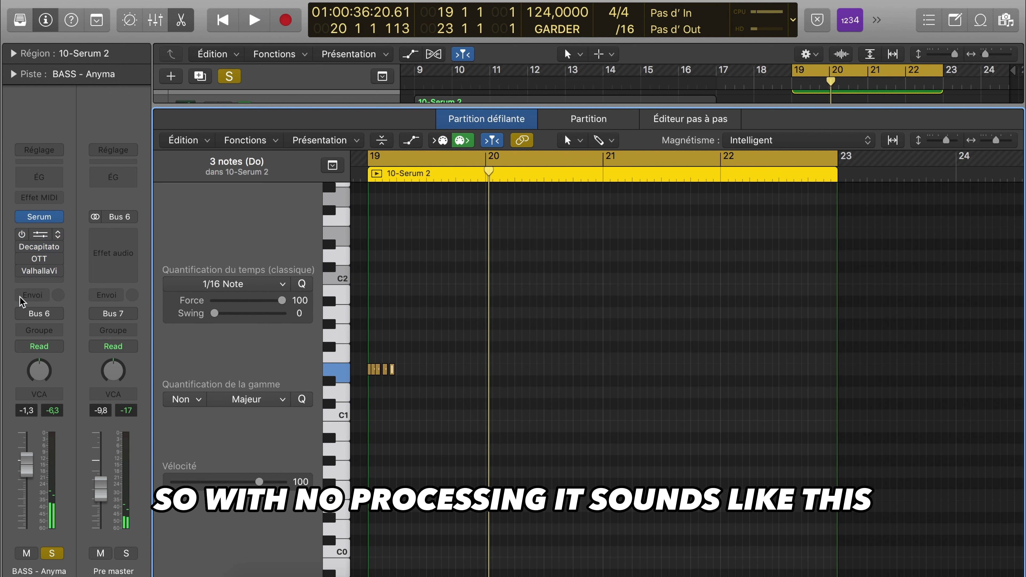
- Play BASS - Anyma with all its effects bypassed, then turn FF Pro-Q 2 back on and inspect its EQ curve
{"action": "key", "text": "space"}
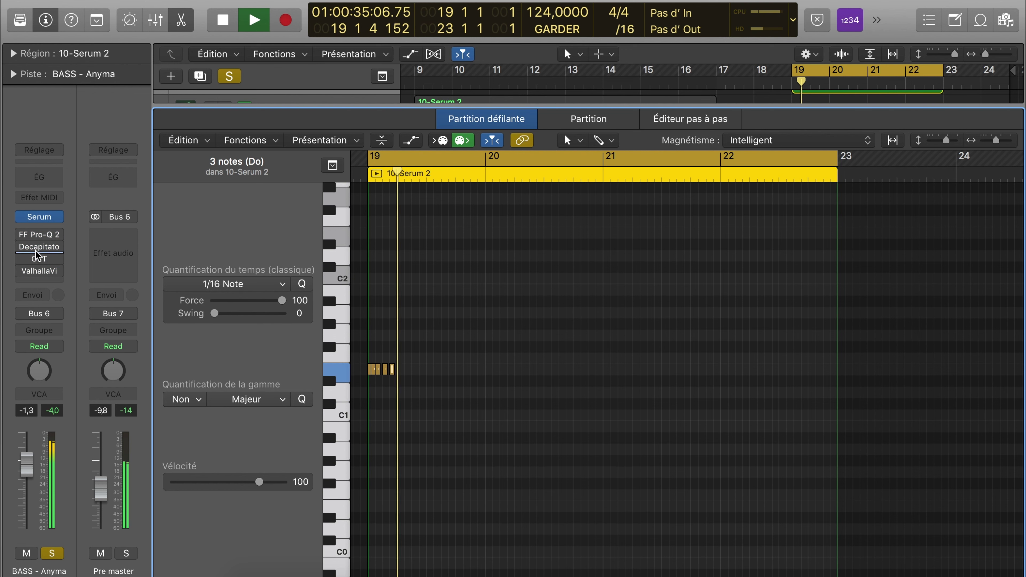
{"action": "left_click", "coordinate": [36, 236]}
{"action": "left_click", "coordinate": [36, 238]}
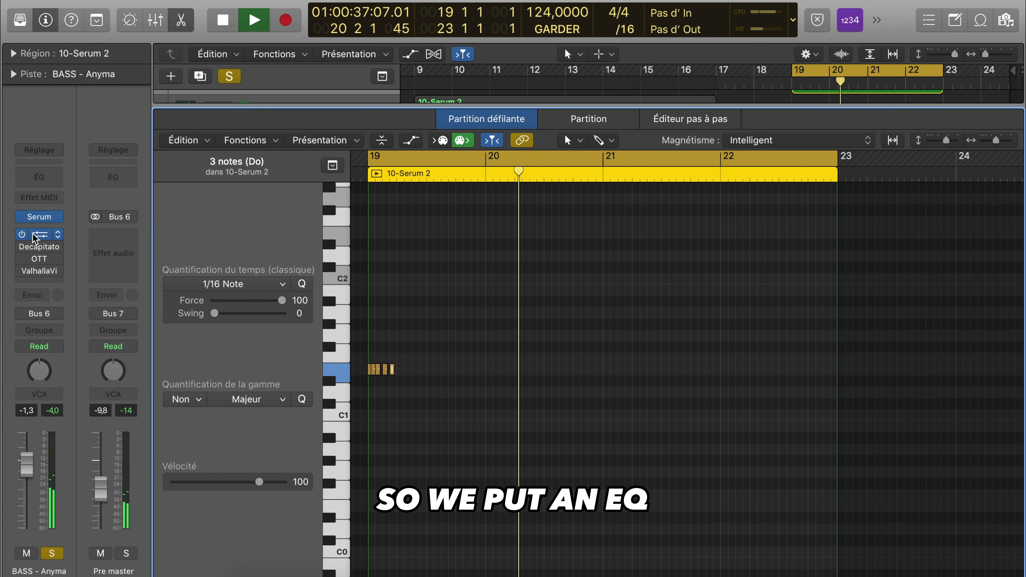
{"action": "left_click", "coordinate": [36, 238]}
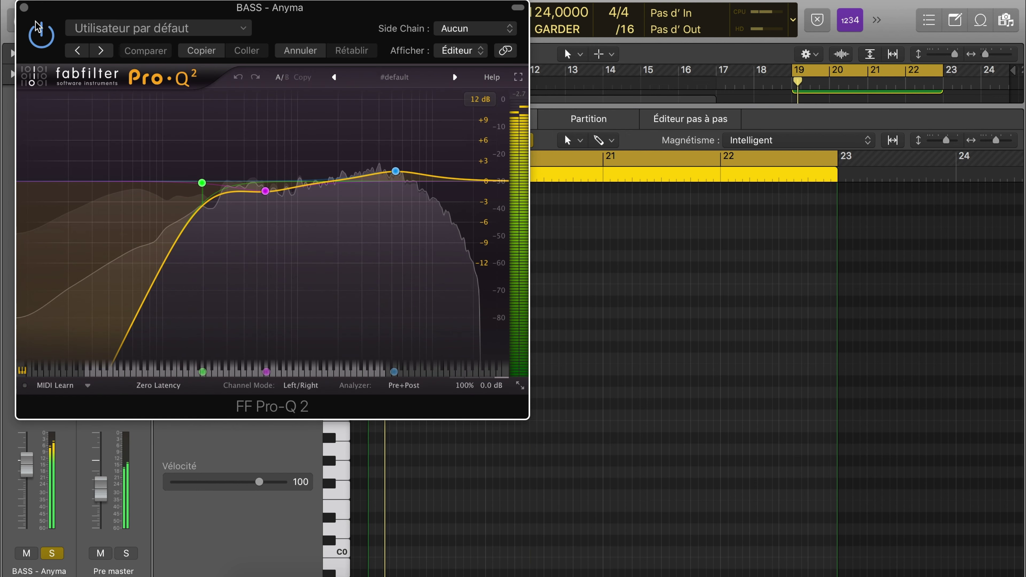
{"action": "left_click", "coordinate": [24, 7]}
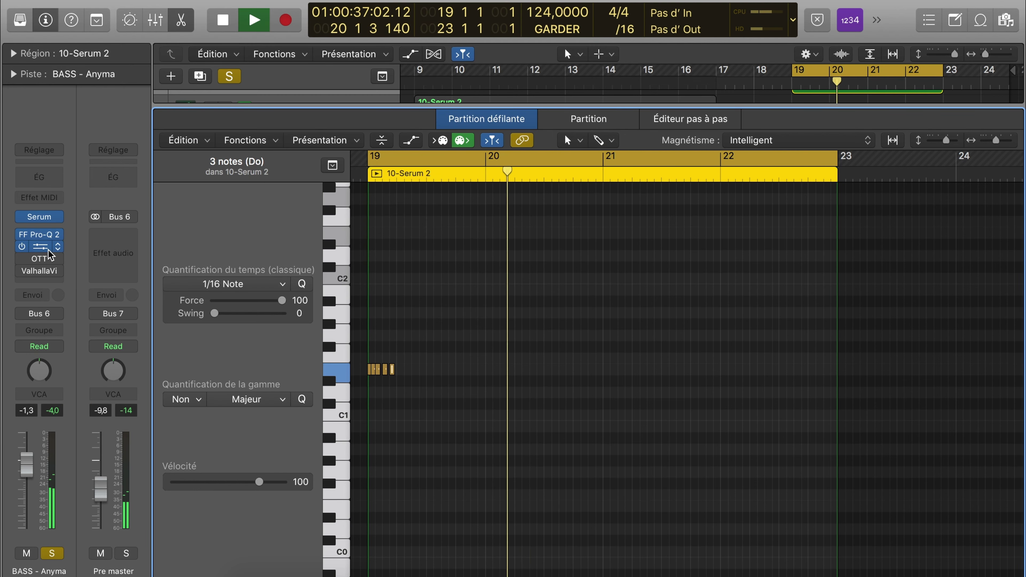
- Turn Decapitator and OTT back on for BASS - Anyma and listen to each effect's contribution
{"action": "left_click", "coordinate": [47, 252]}
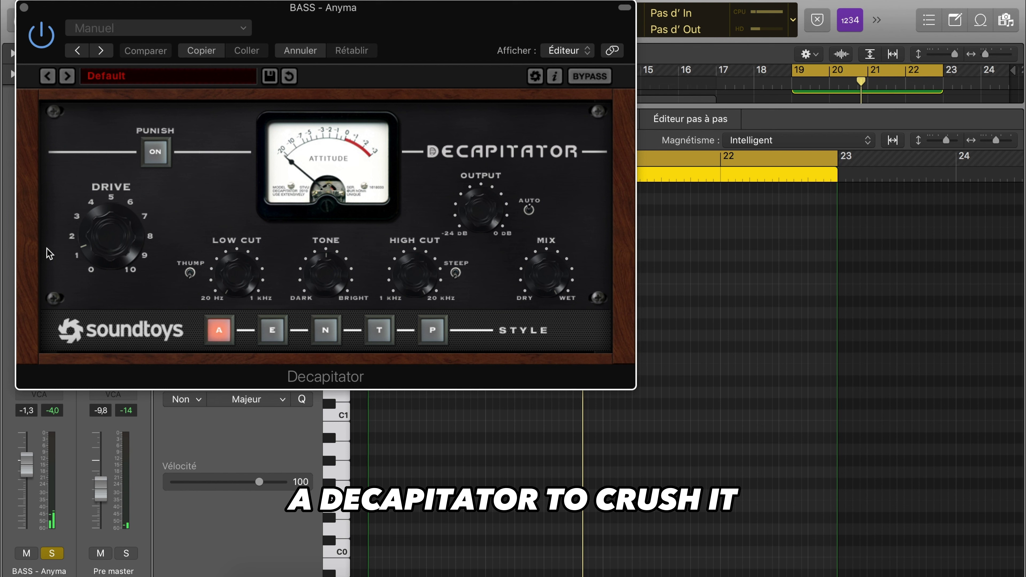
{"action": "left_click", "coordinate": [23, 7]}
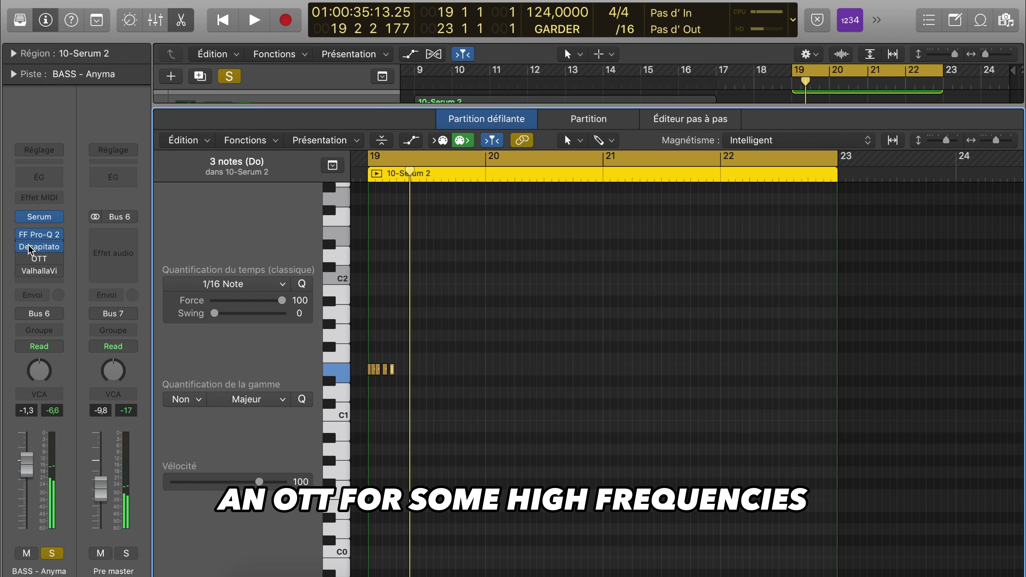
{"action": "left_click", "coordinate": [37, 262]}
{"action": "left_click", "coordinate": [41, 36]}
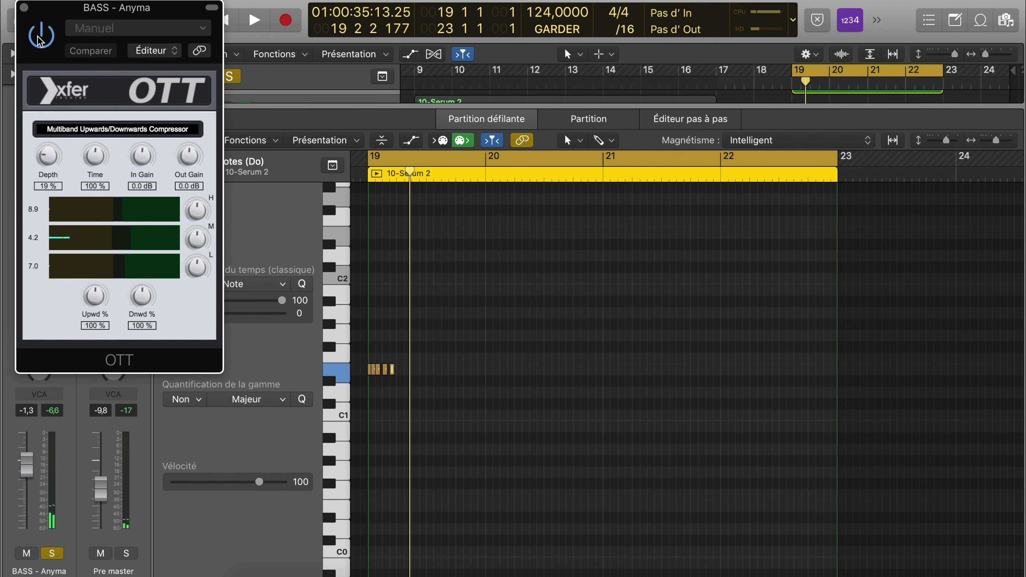
{"action": "key", "text": "space"}
{"action": "left_click", "coordinate": [25, 7]}
- Turn ValhallaVintageVerb back on for BASS - Anyma, listen to the reverb, and close the piano roll
{"action": "left_click", "coordinate": [39, 273]}
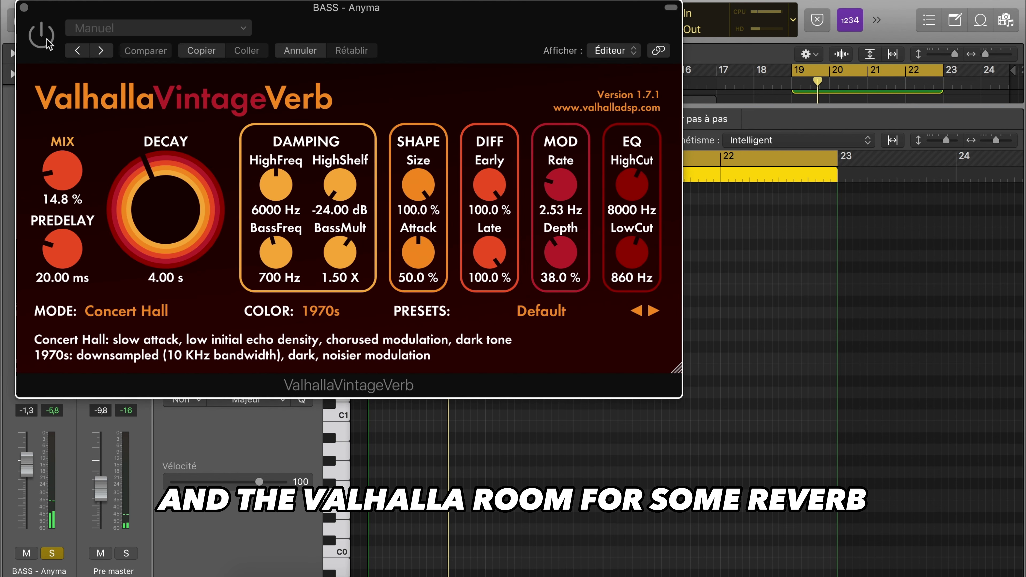
{"action": "key", "text": "space"}
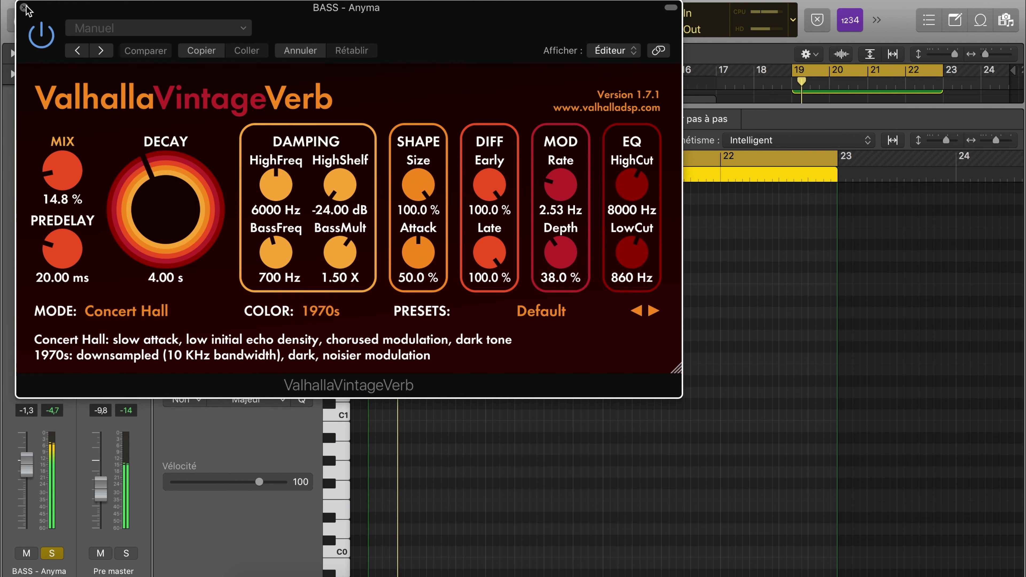
{"action": "left_click", "coordinate": [24, 8]}
{"action": "key", "text": "p"}
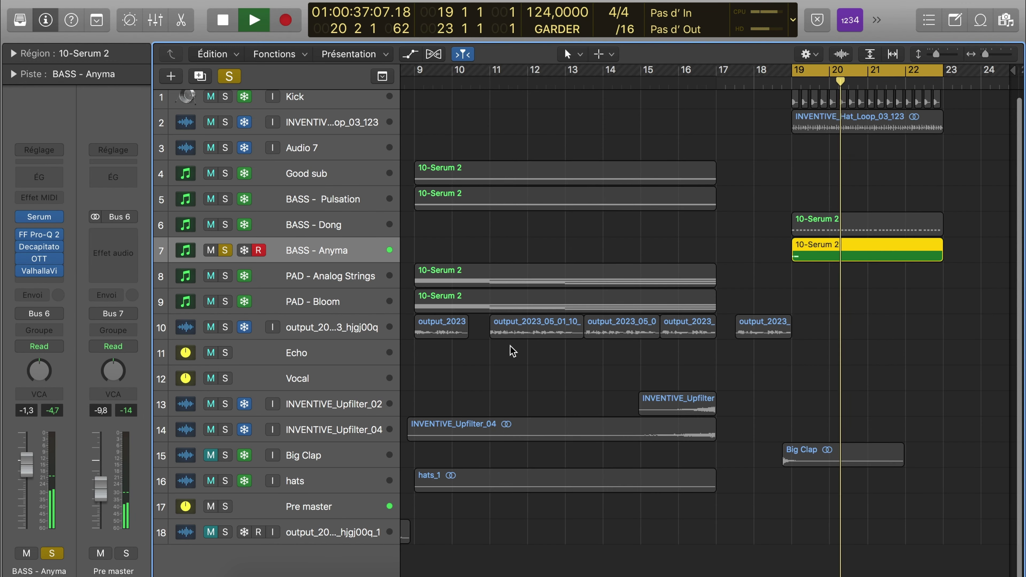
- Release the BASS - Anyma solo, unmute Big Clap, and play the full arrangement through the drop with the cycle off
{"action": "key", "text": "s"}
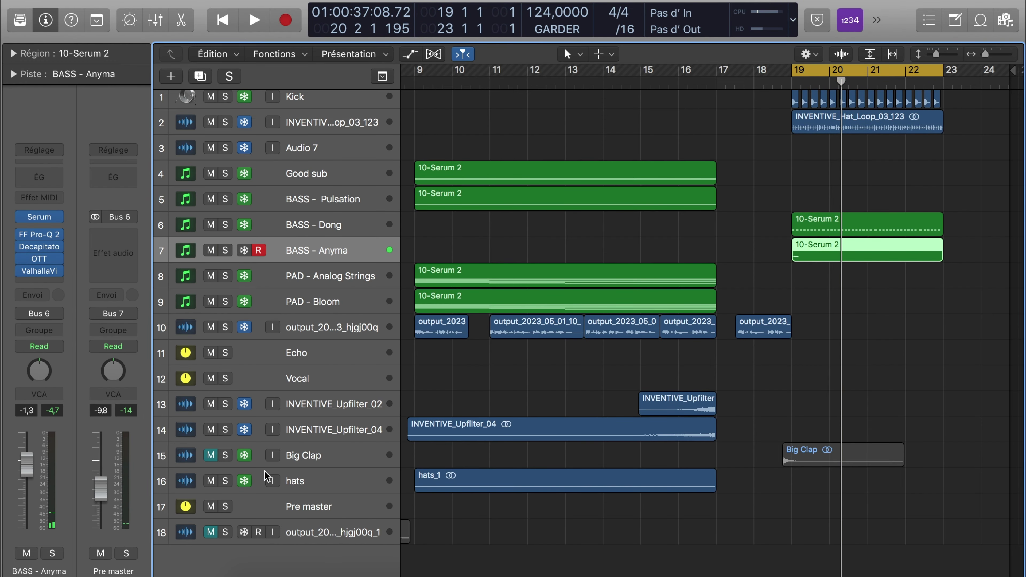
{"action": "left_click", "coordinate": [209, 460]}
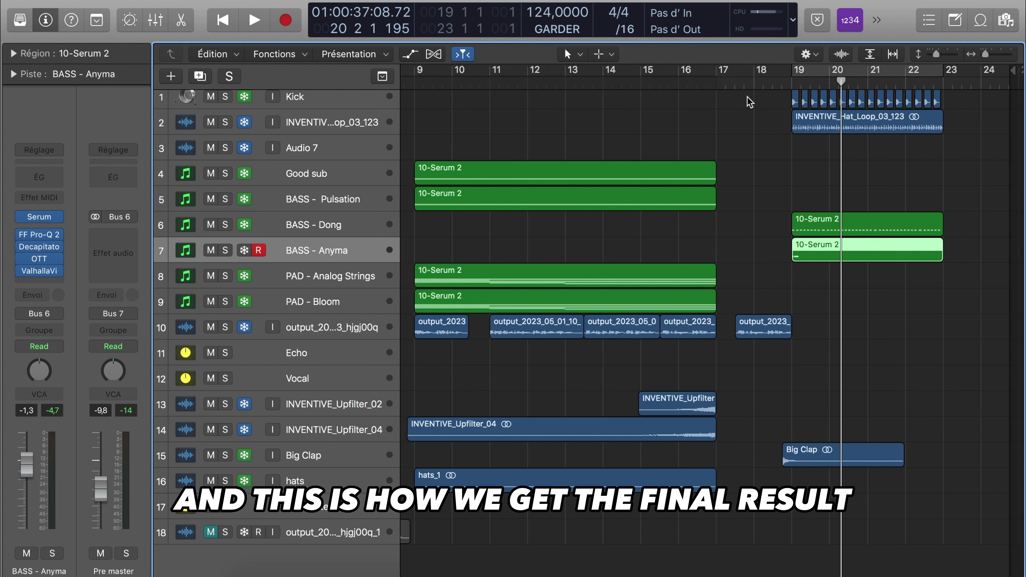
{"action": "key", "text": "space"}
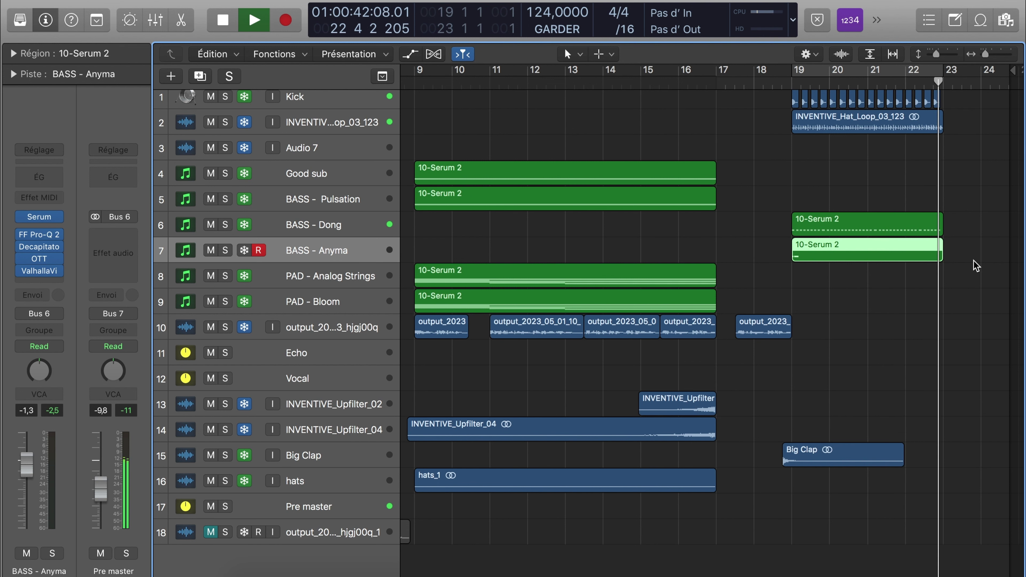
{"action": "key", "text": "space"}
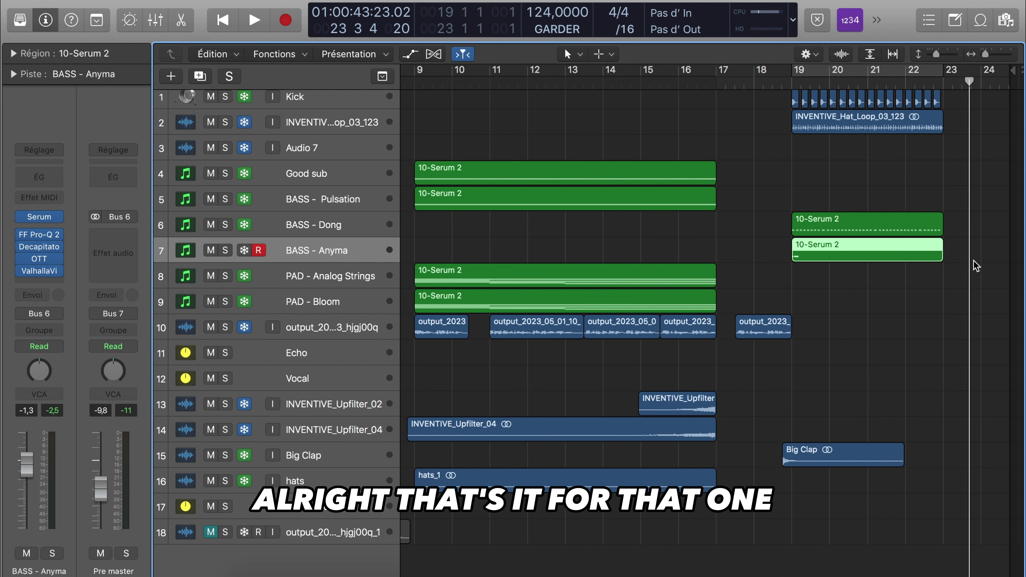